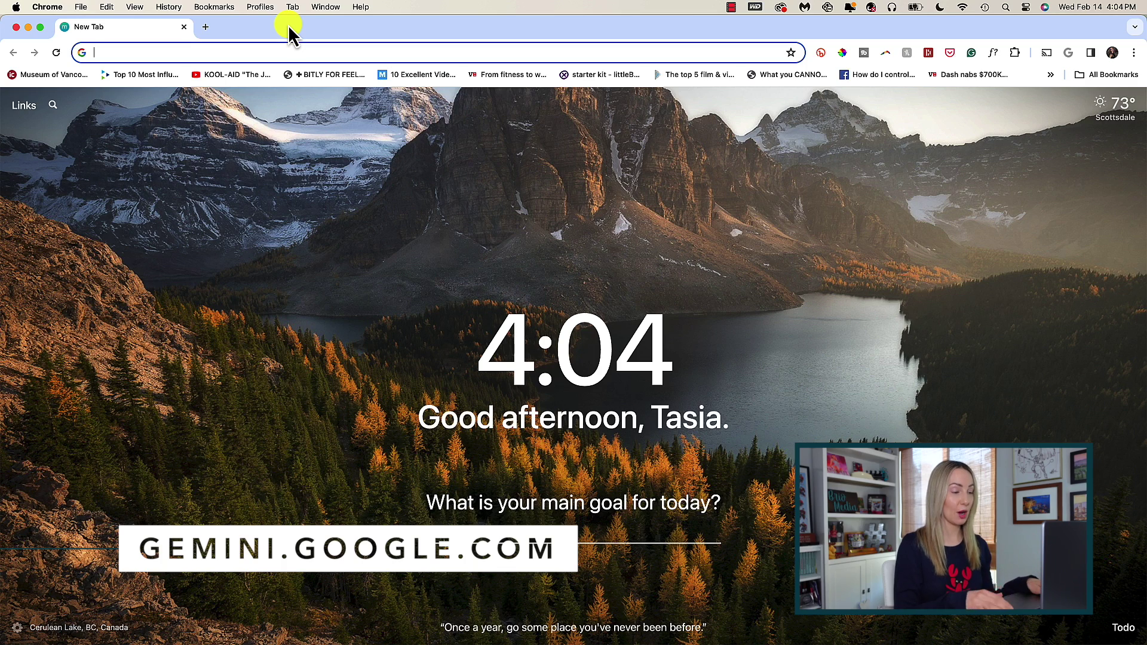
- Load gemini.google.com and expand the full list of recent chats
text(gem)
key(Return)
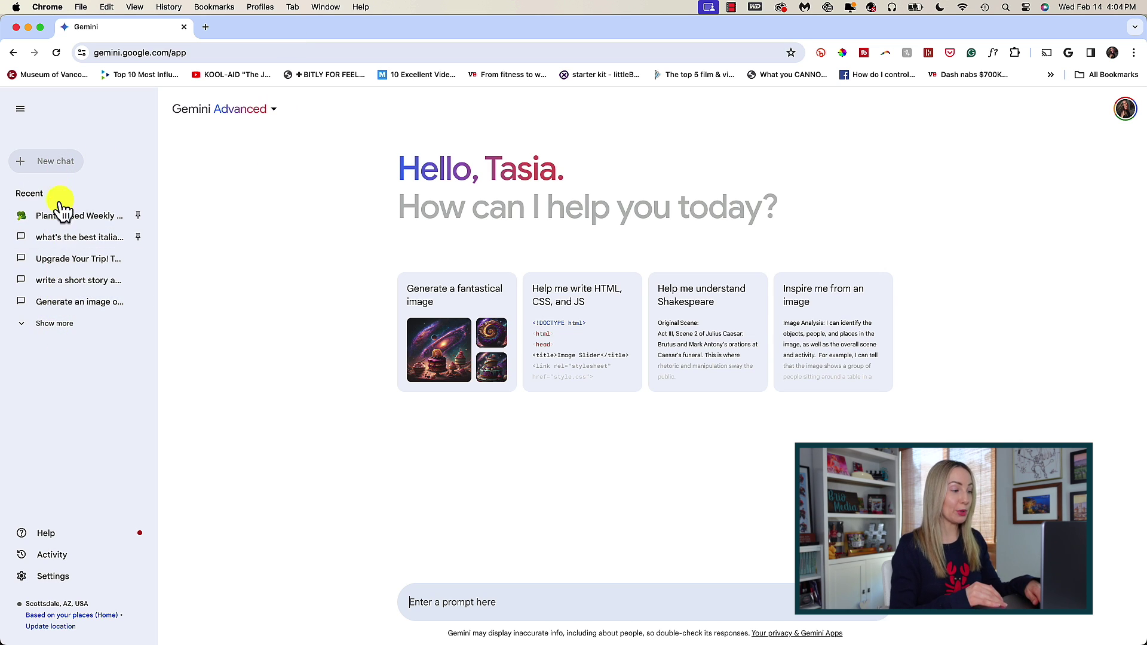
click(53, 323)
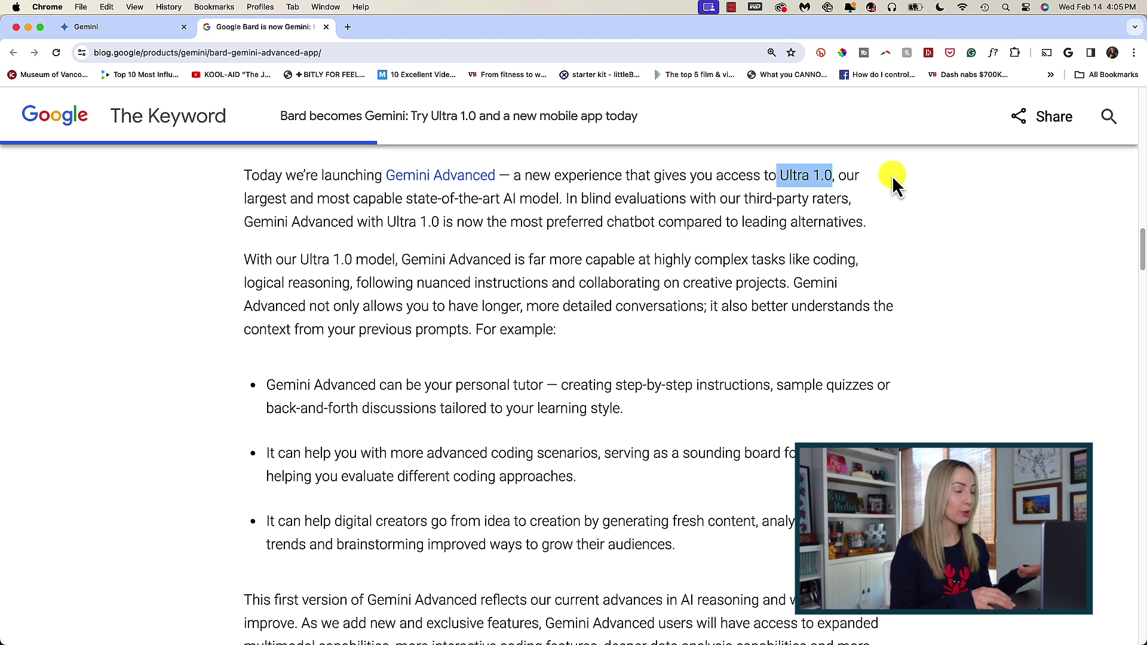
- Read the Gemini Advanced article, highlighting the passage on the complex tasks it handles
click(869, 179)
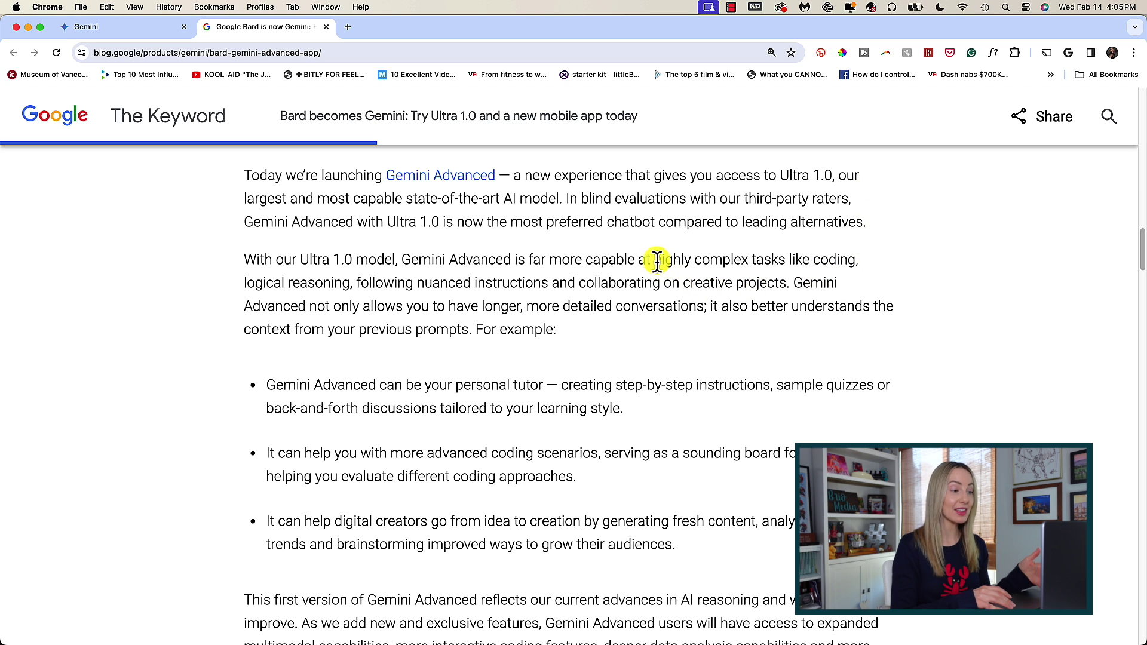
drag(654, 259, 710, 276)
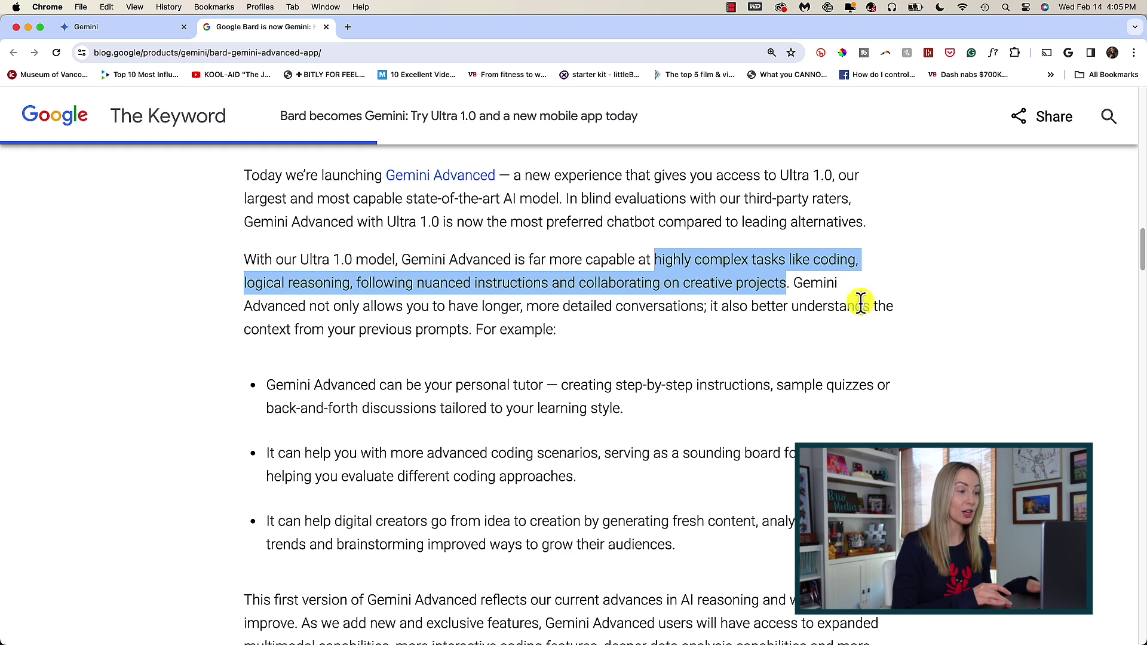
click(730, 330)
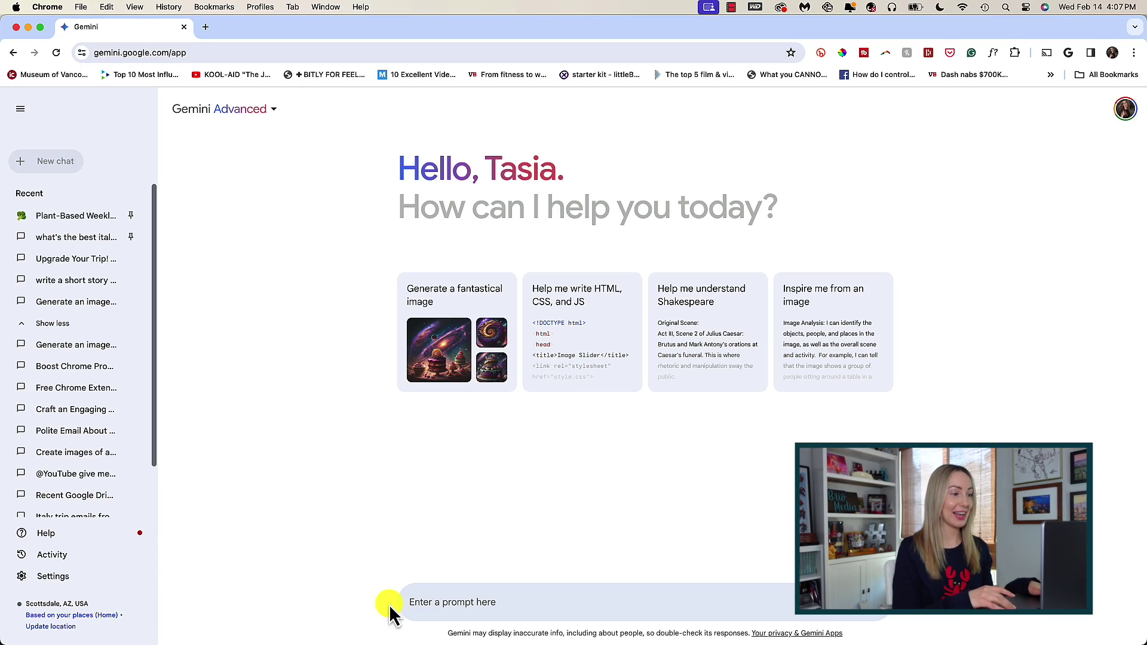
- Paste the Facebook-post prompt promoting a travel tech video and send it
text(write a facebook post promoting my latest youtube video about Gemini Advanced. in it, I share the best features of gemini advanced, including the speed, response structure, and image generation.)
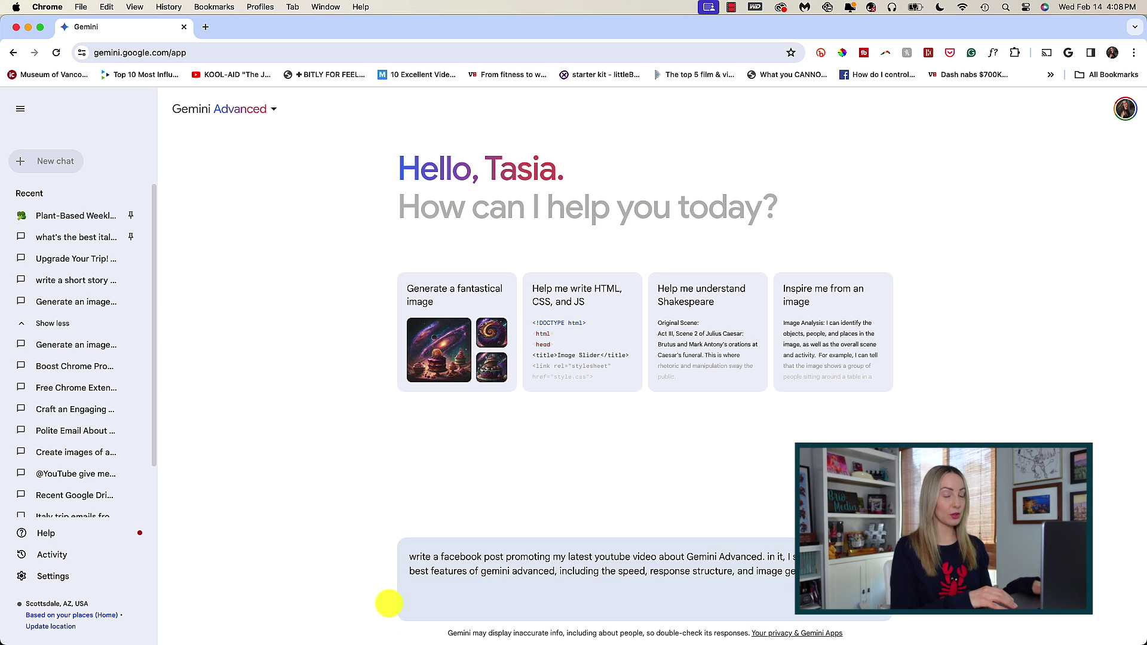
key(Return)
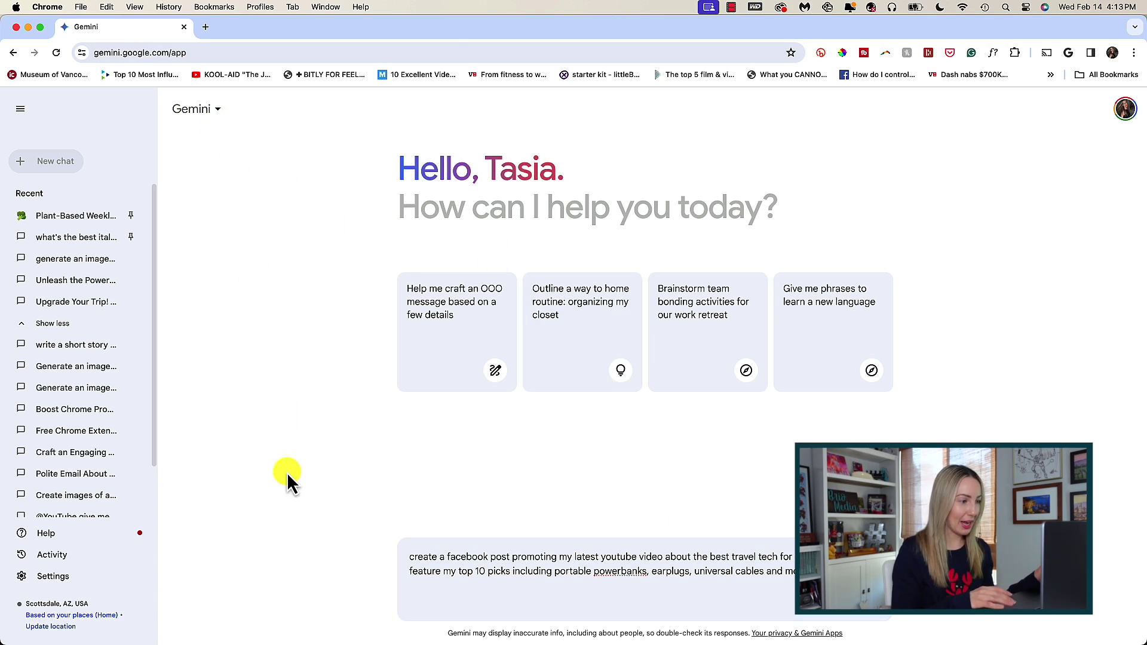
- Submit the travel tech Facebook post request and scroll through the drafted post with hashtags
key(Return)
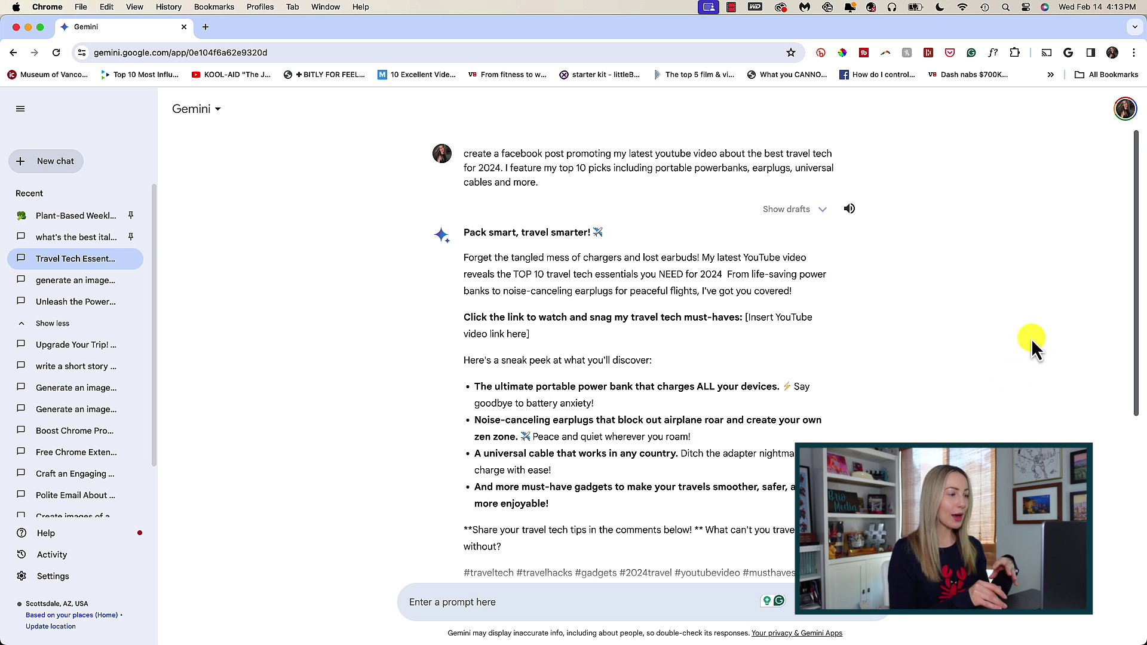
drag(1135, 154, 1134, 222)
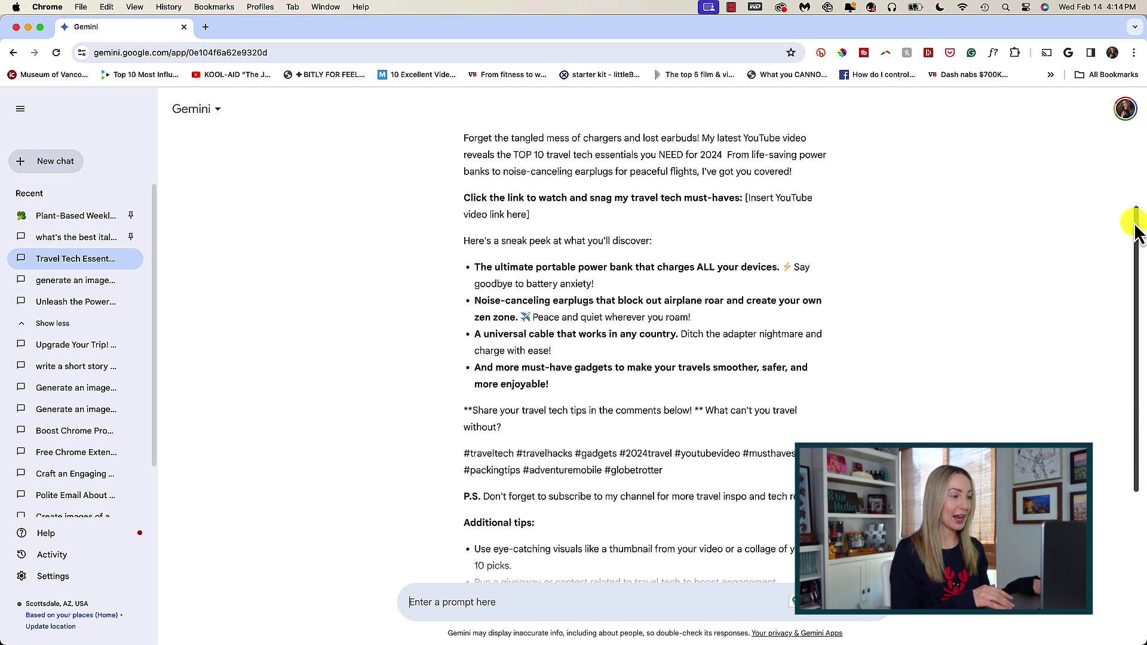
drag(1135, 233, 1136, 164)
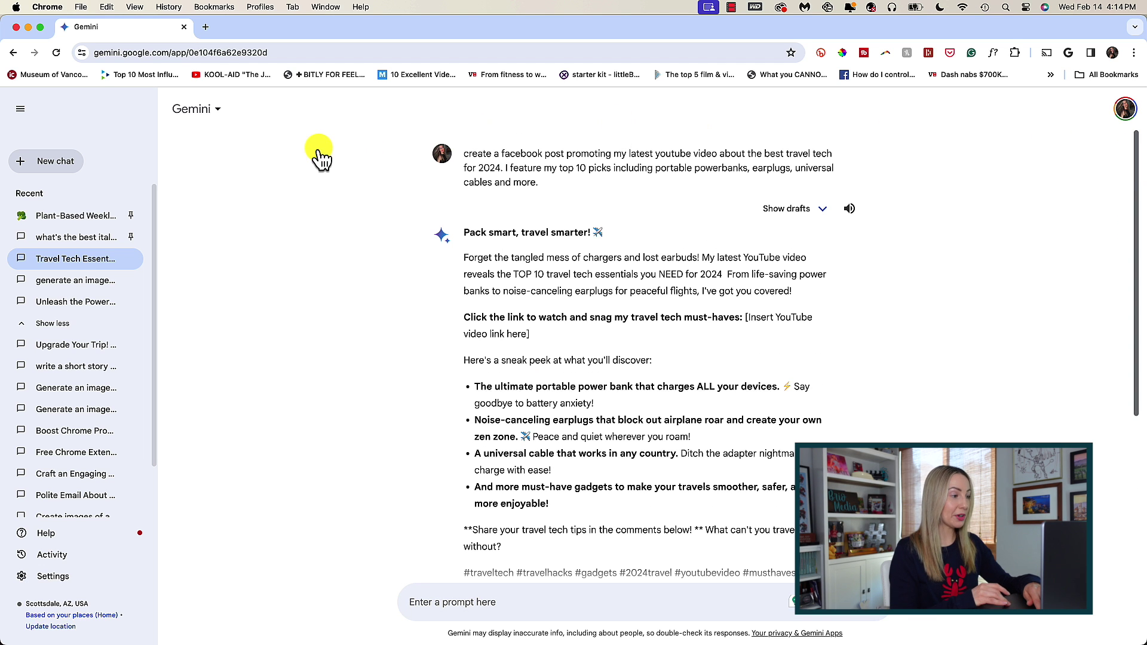
click(211, 111)
- Switch to Gemini Advanced and resend the same travel tech Facebook post request
click(210, 170)
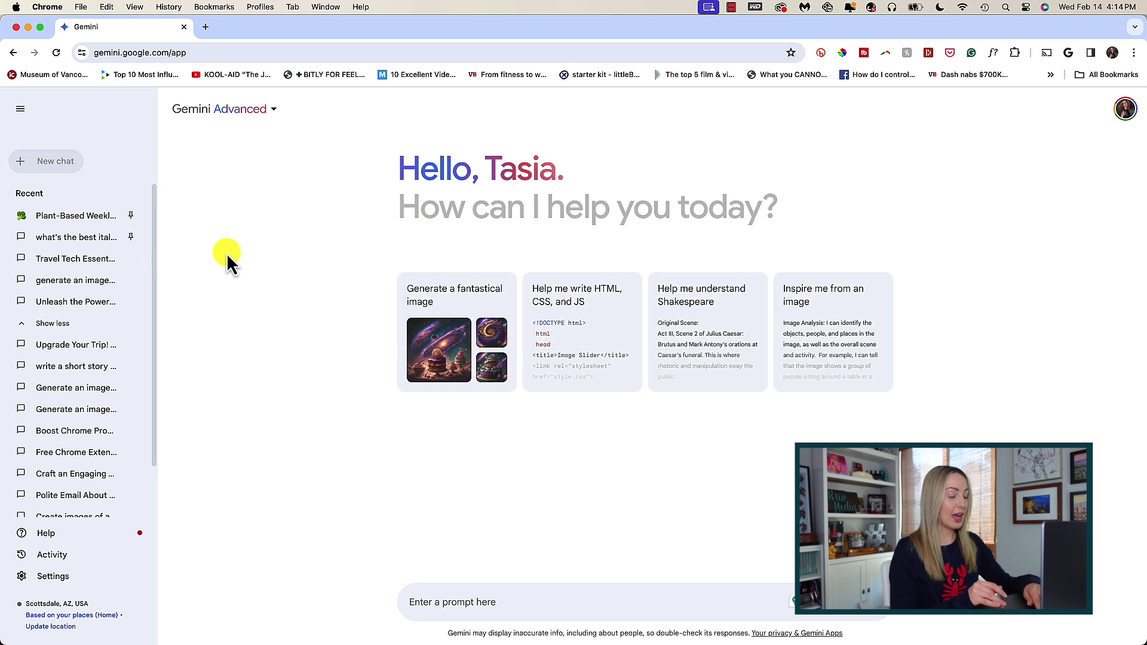
text(create a facebook post promoting my latest youtube video about the best travel tech for 2024. I feature my top 10 picks including portable powerbanks, earplugs, universal cables and more.)
key(Return)
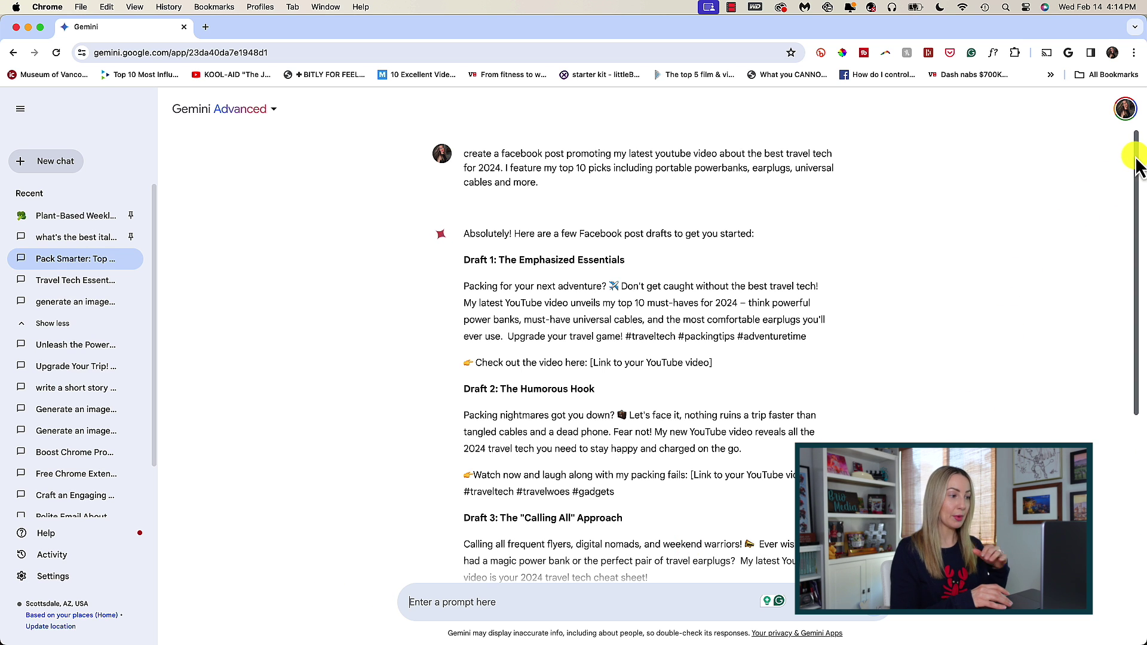
- Review the three drafts and tips, then write a follow-up asking for a tweet in Draft 3's tone
drag(1135, 158, 1126, 205)
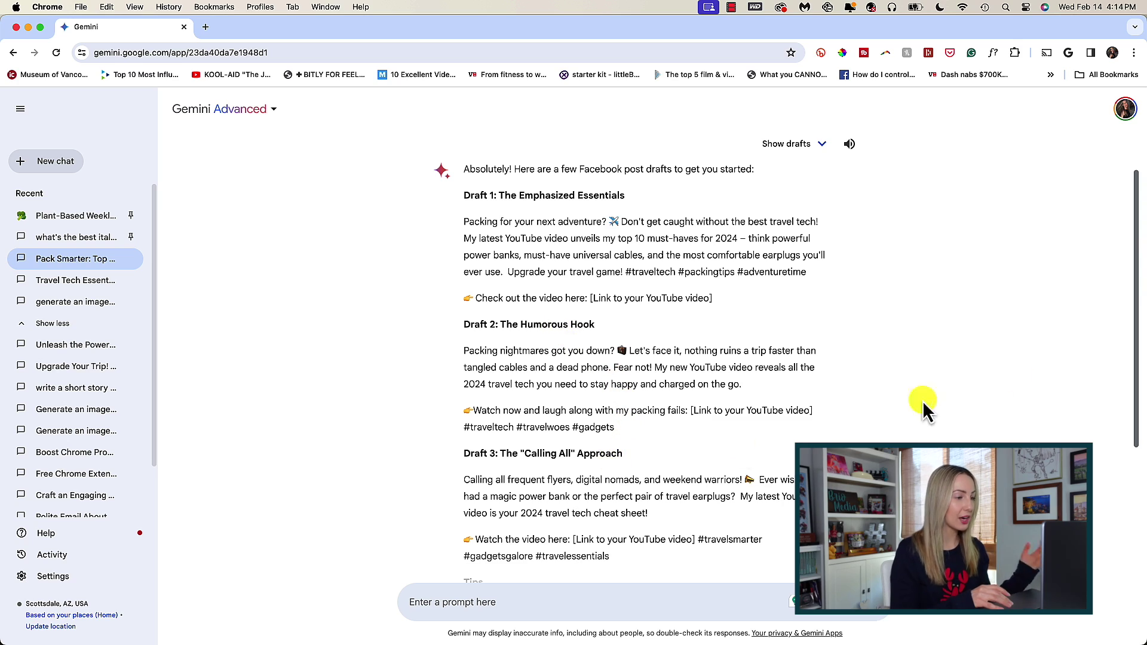
drag(1133, 227, 1134, 345)
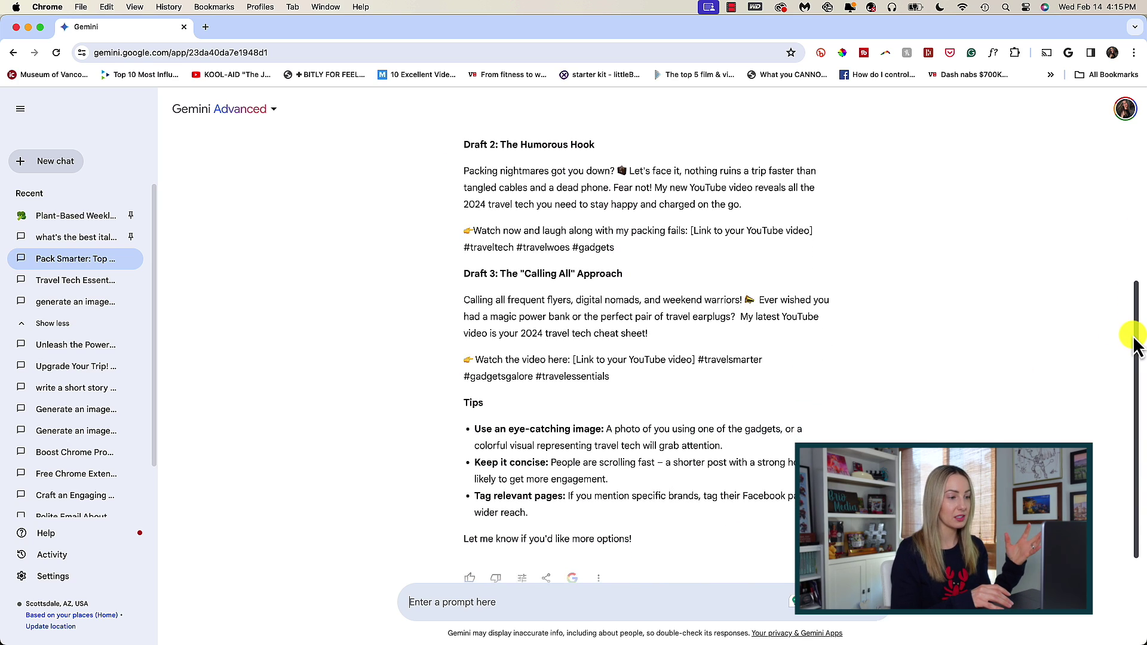
scroll(1129, 299, up, 5)
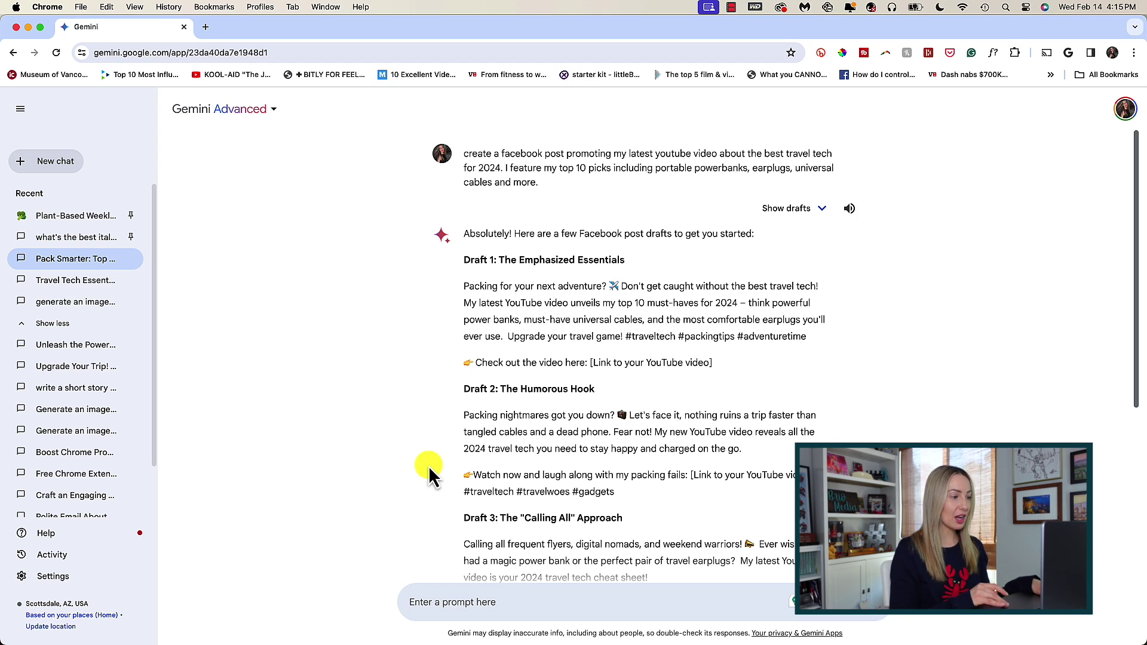
scroll(429, 475, down, 5)
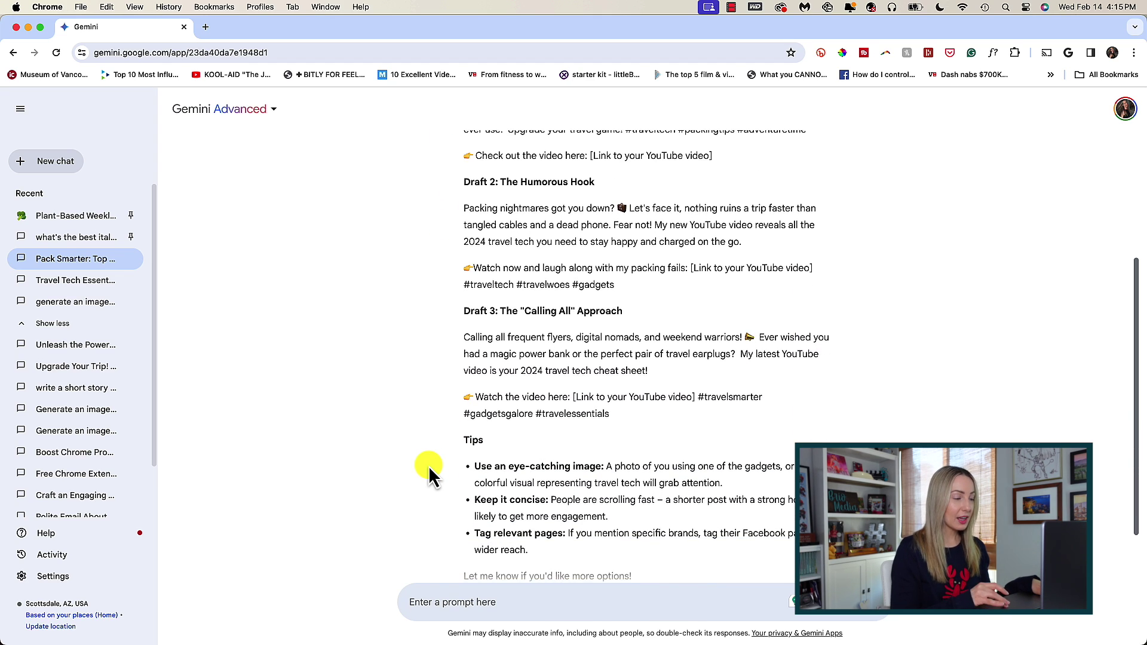
scroll(428, 475, down, 2)
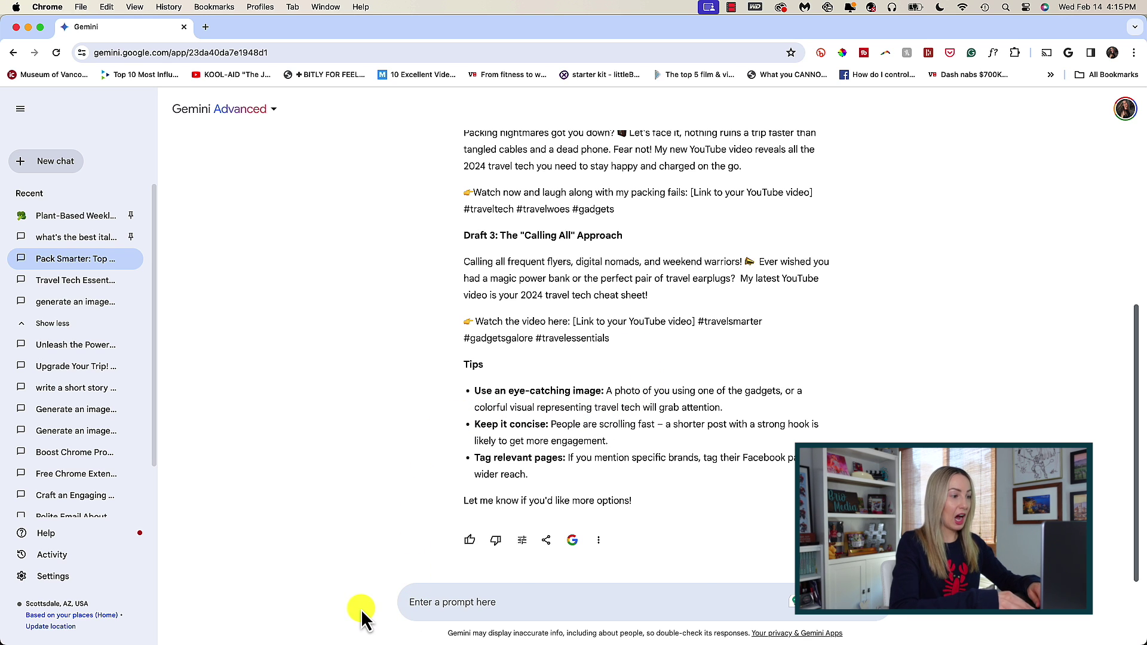
text(I like draft 3 the best, using that same tone, create a tweet promoting that video)
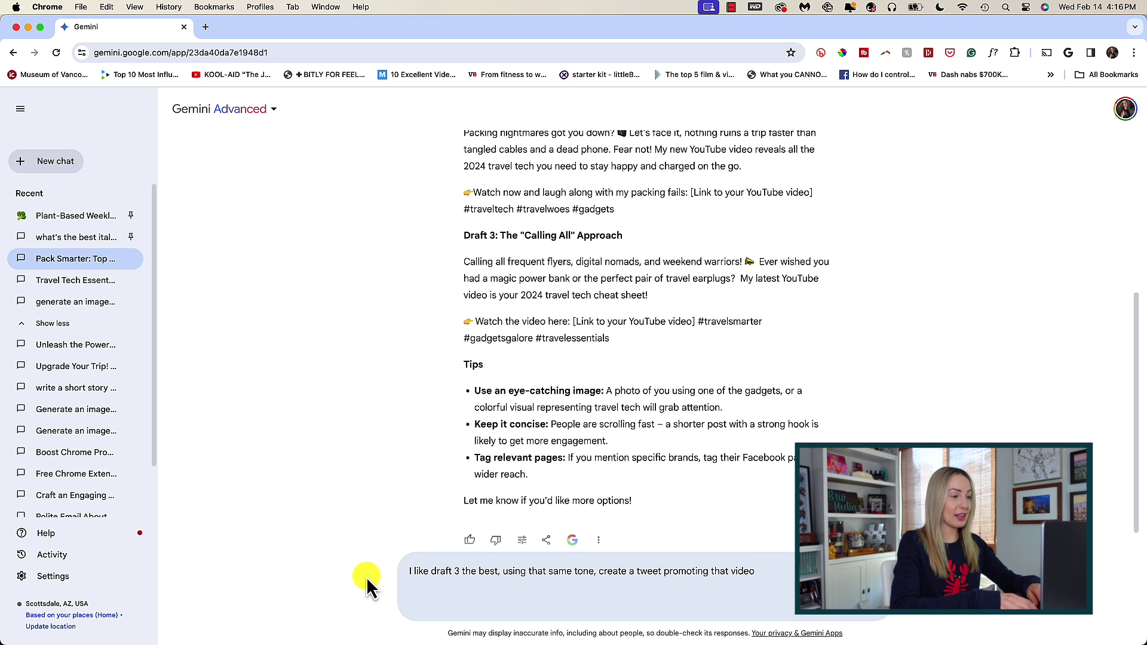
- Send the Draft 3-tone tweet request, then open the earlier 'Boost Chrome Pro…' chat
key(Return)
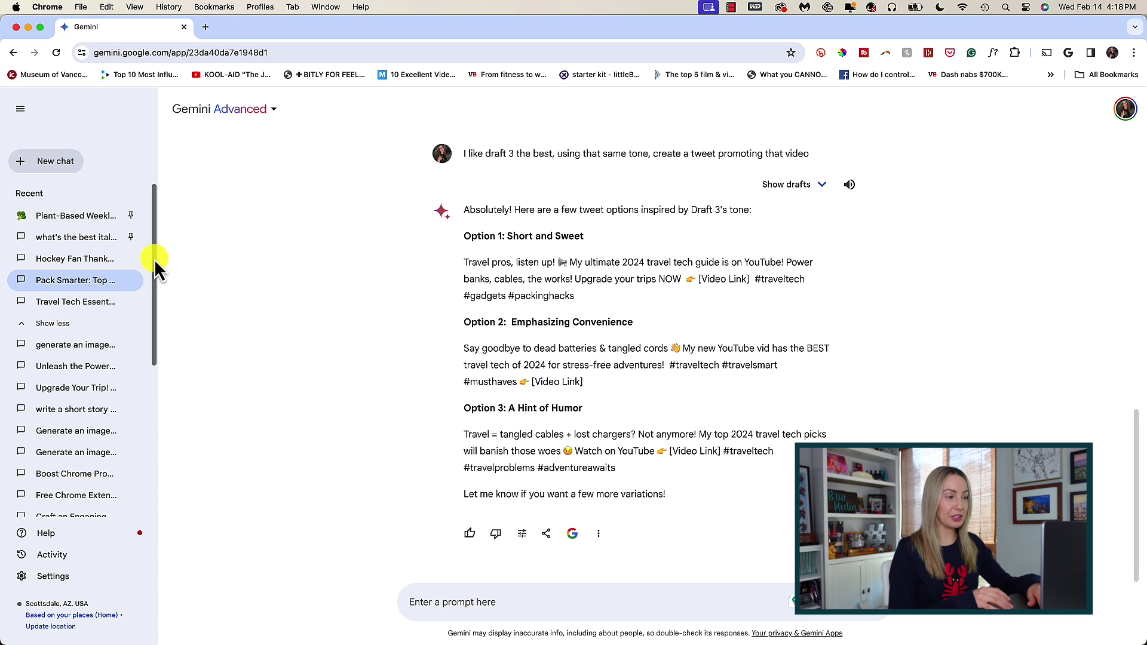
drag(154, 259, 151, 321)
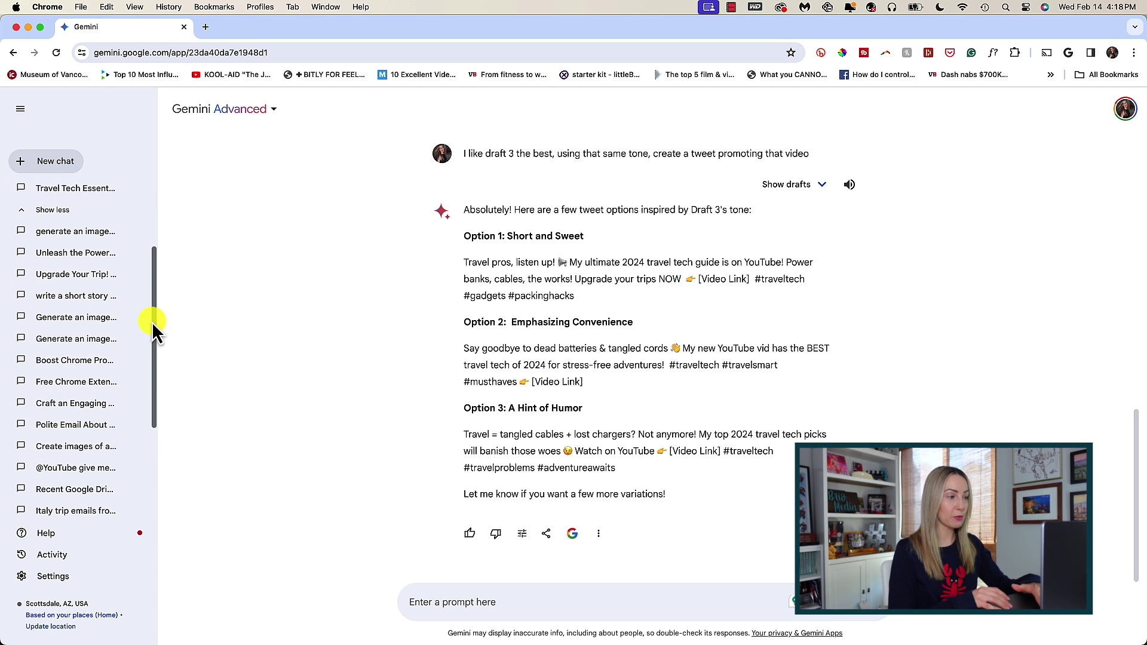
click(72, 365)
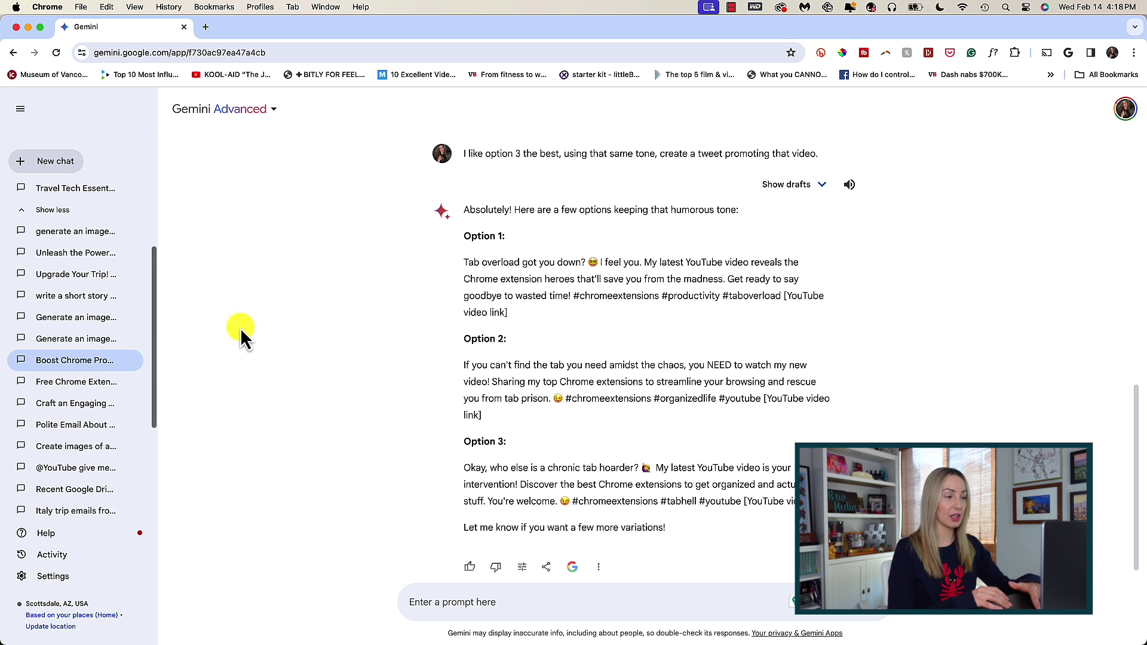
- Scroll through the earlier chat's tweet options about Chrome extensions
scroll(393, 252, up, 15)
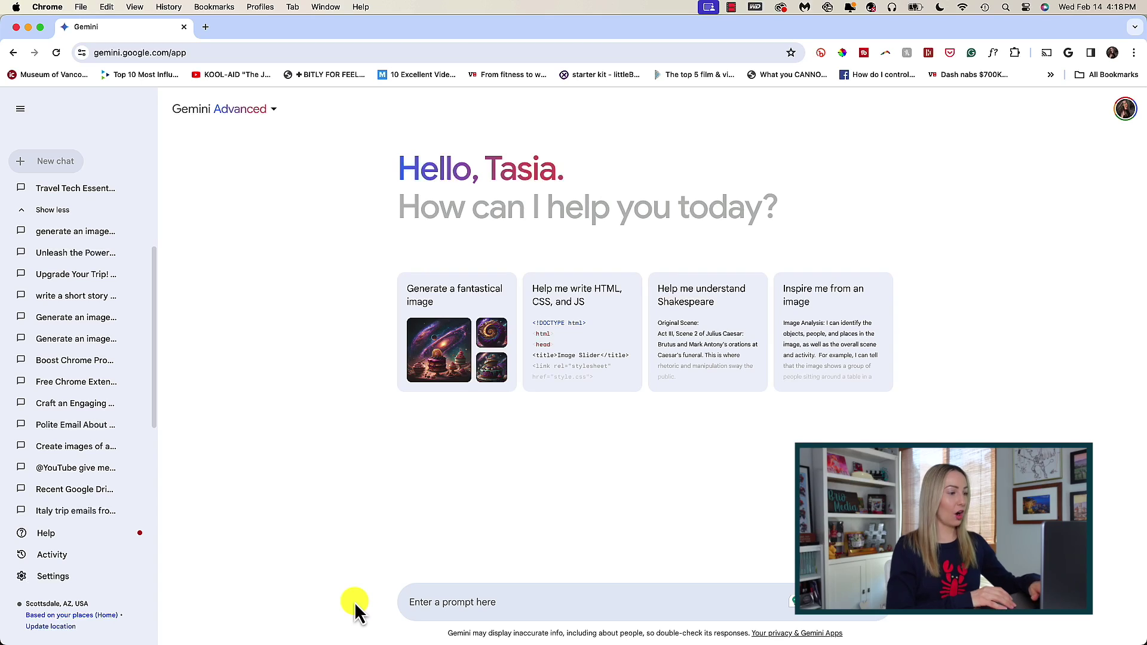
- Request a futuristic image of a woman riding a futuristic car up a mountain
text(creat)
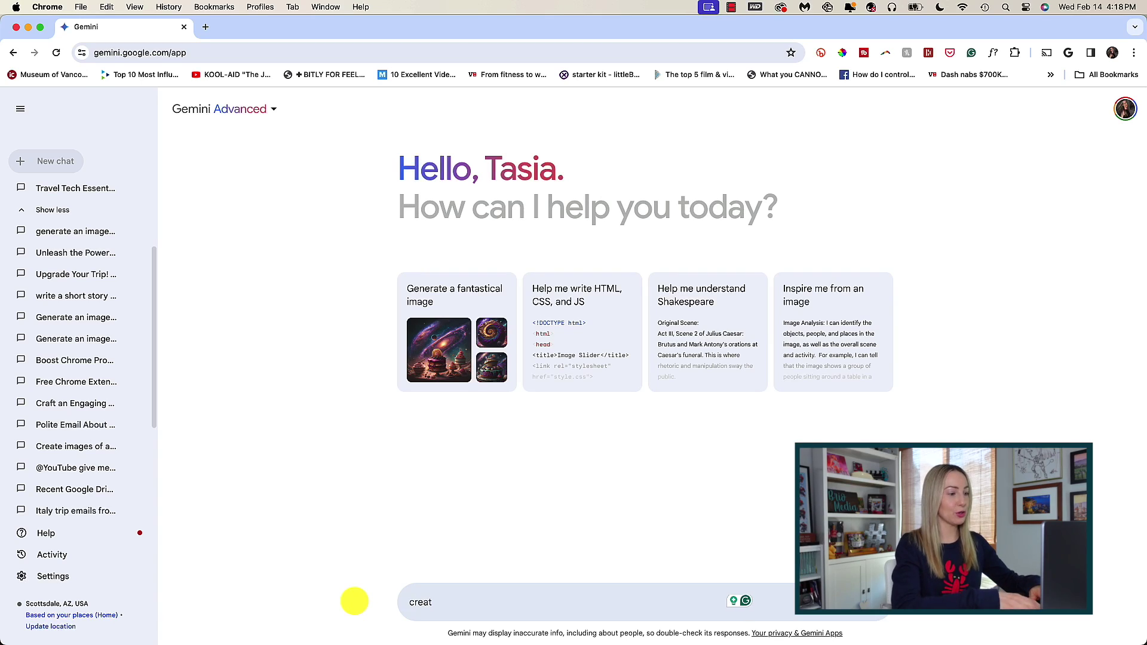
text(e a futuristic image of a woman riding in a futuristic car p)
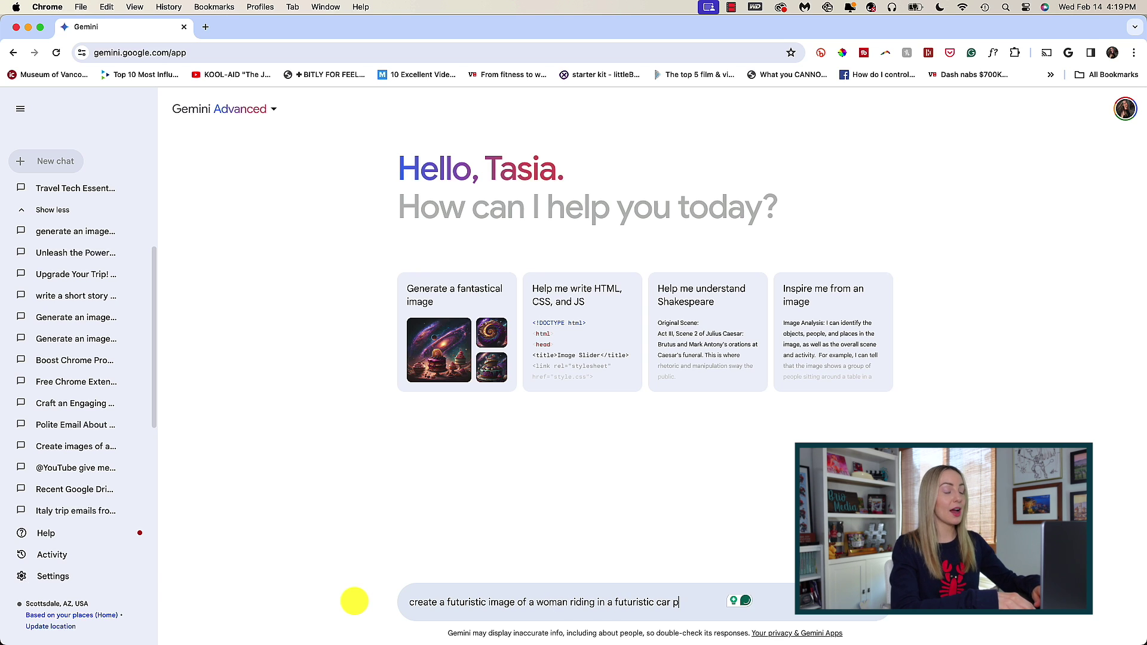
key(BackSpace)
text(up a mountai)
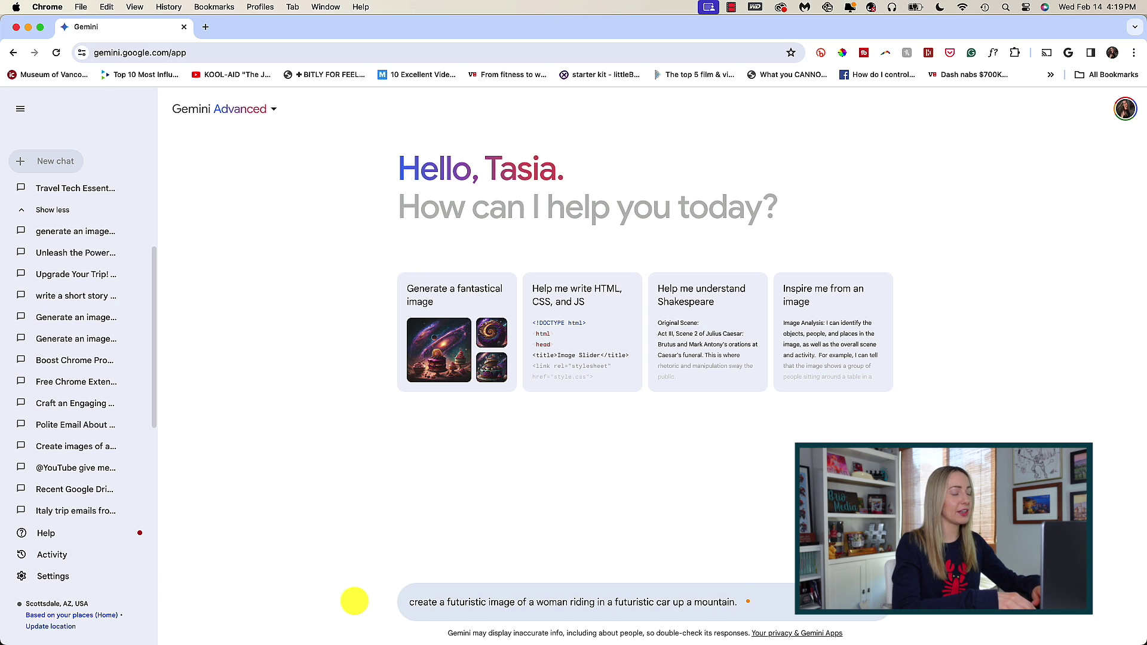
text(n.)
key(Return)
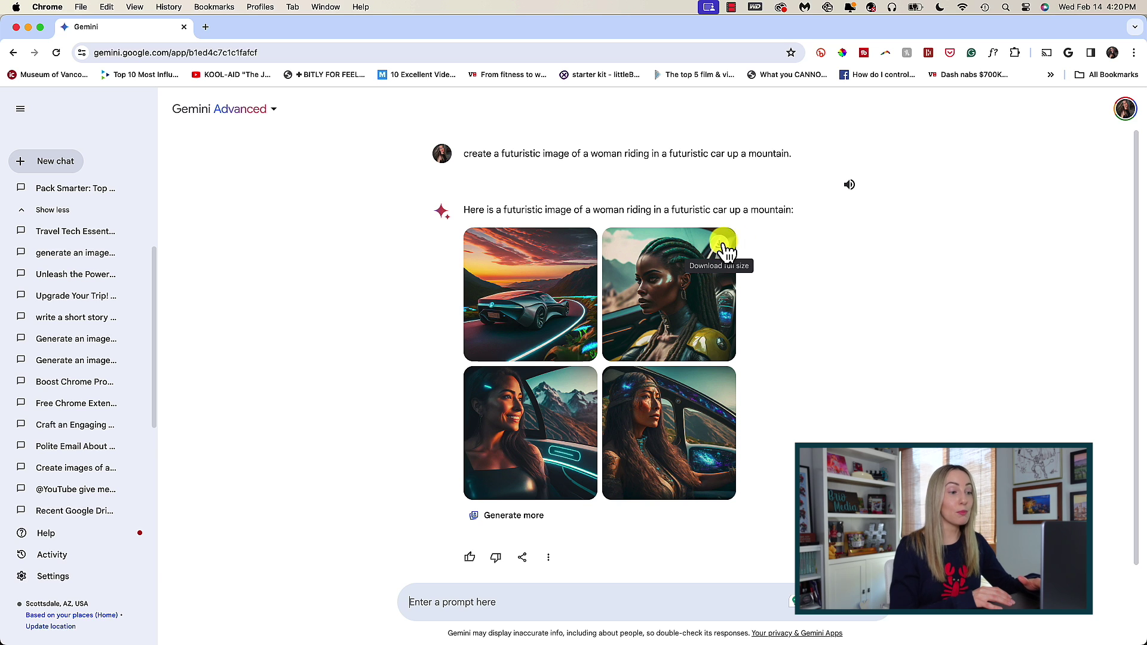
click(503, 517)
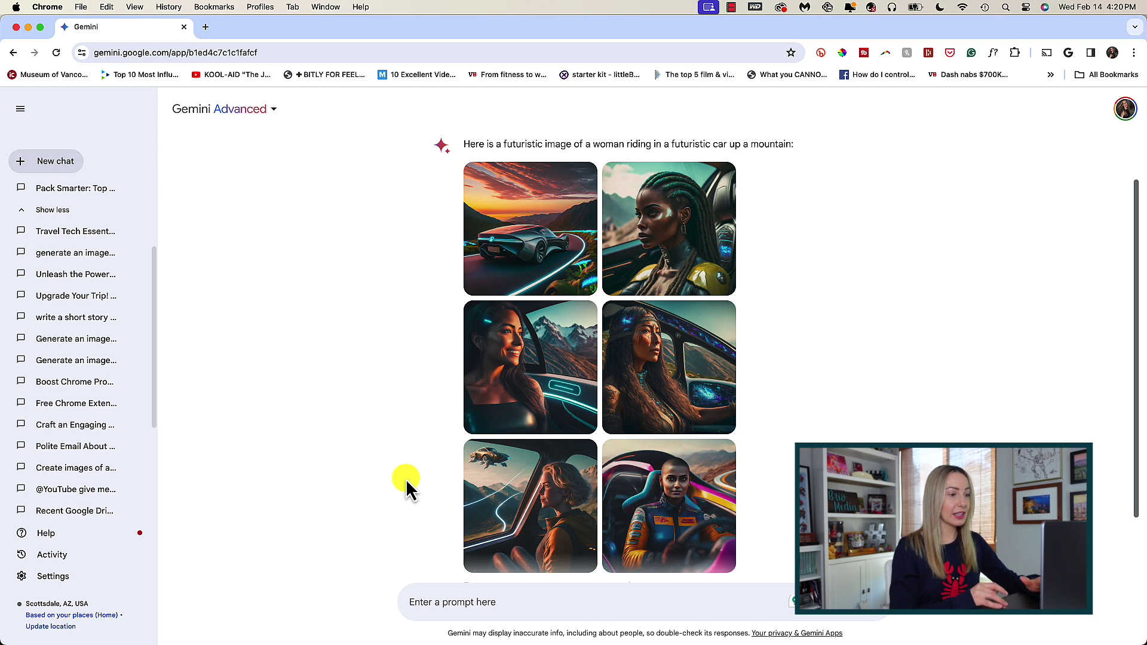
- Open and then dismiss the Share options under the six mountain-car images
click(522, 539)
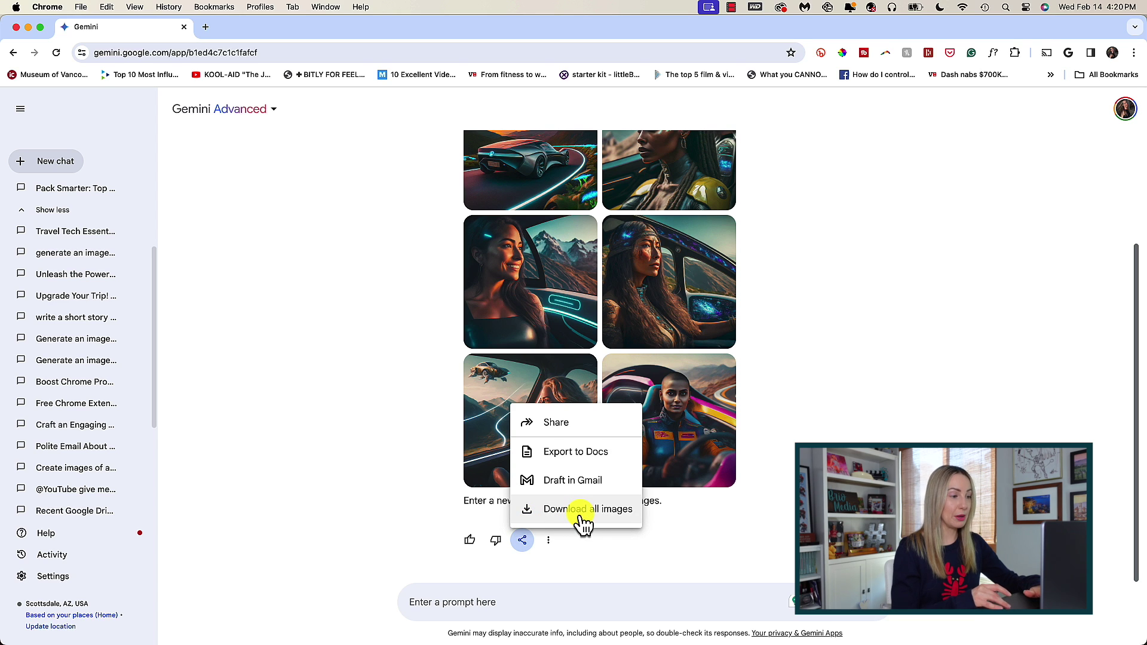
click(428, 602)
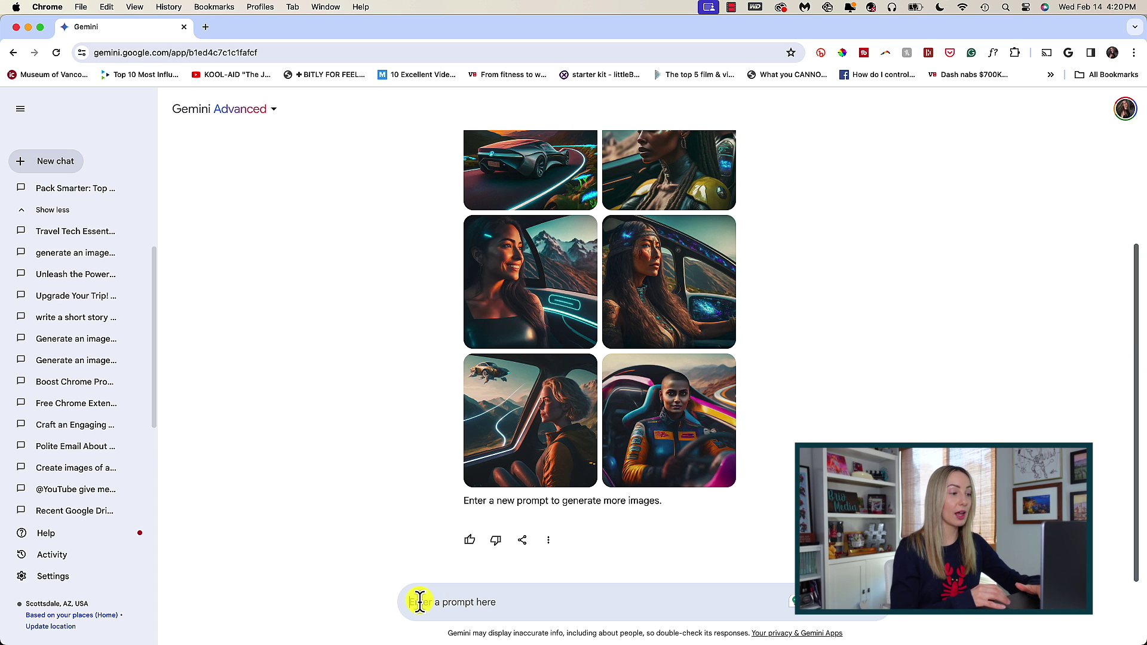
- Ask for the fourth image with more colour in the background, then a black-and-white version
text(Make the fourth image you generated but add)
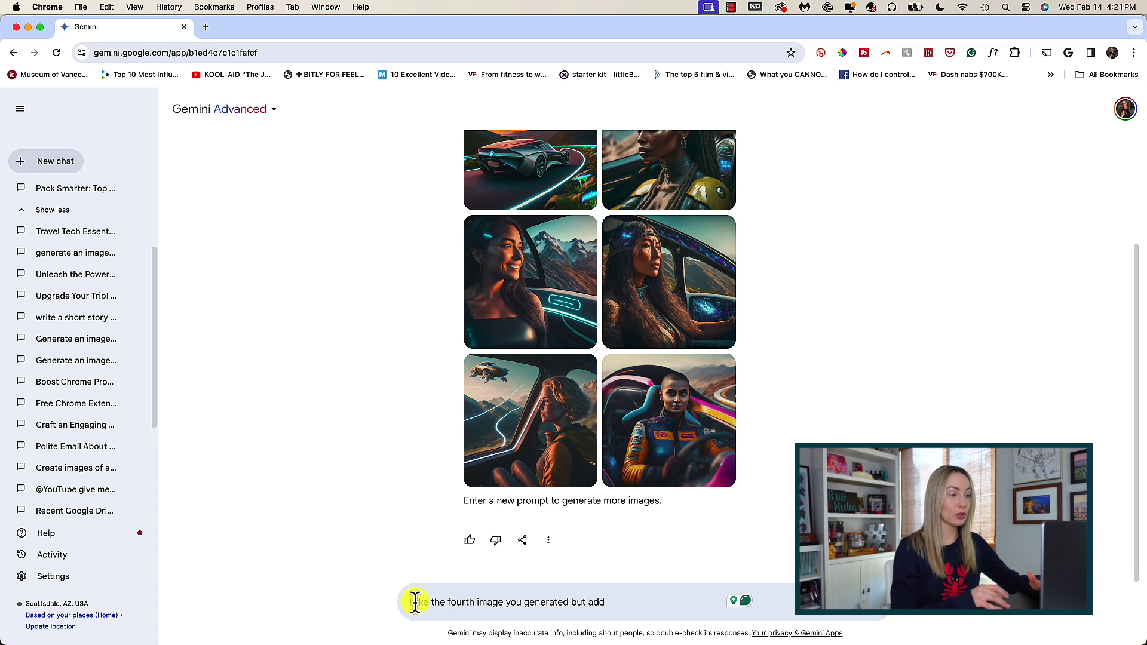
text(more color to the background.)
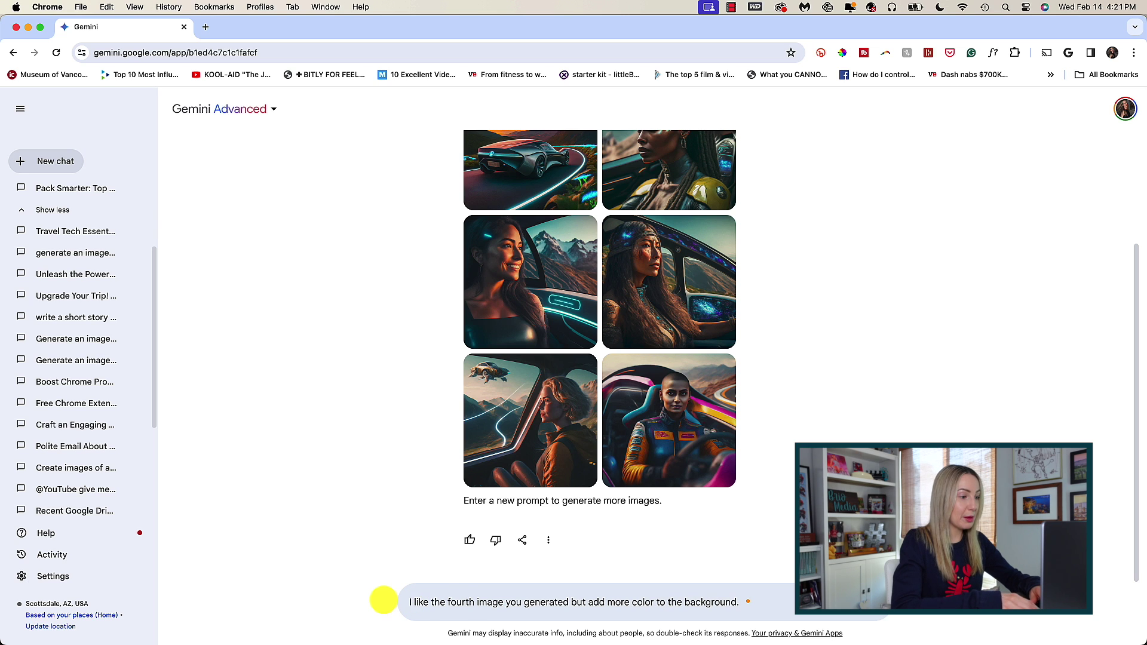
key(Return)
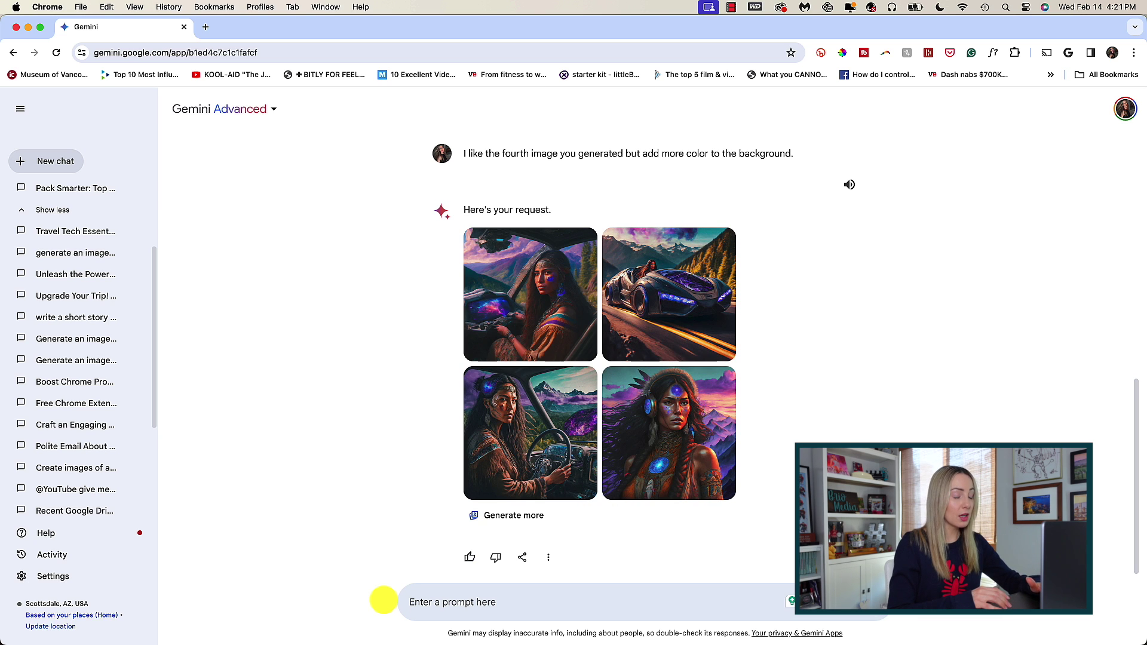
text(Make that last image in black and white)
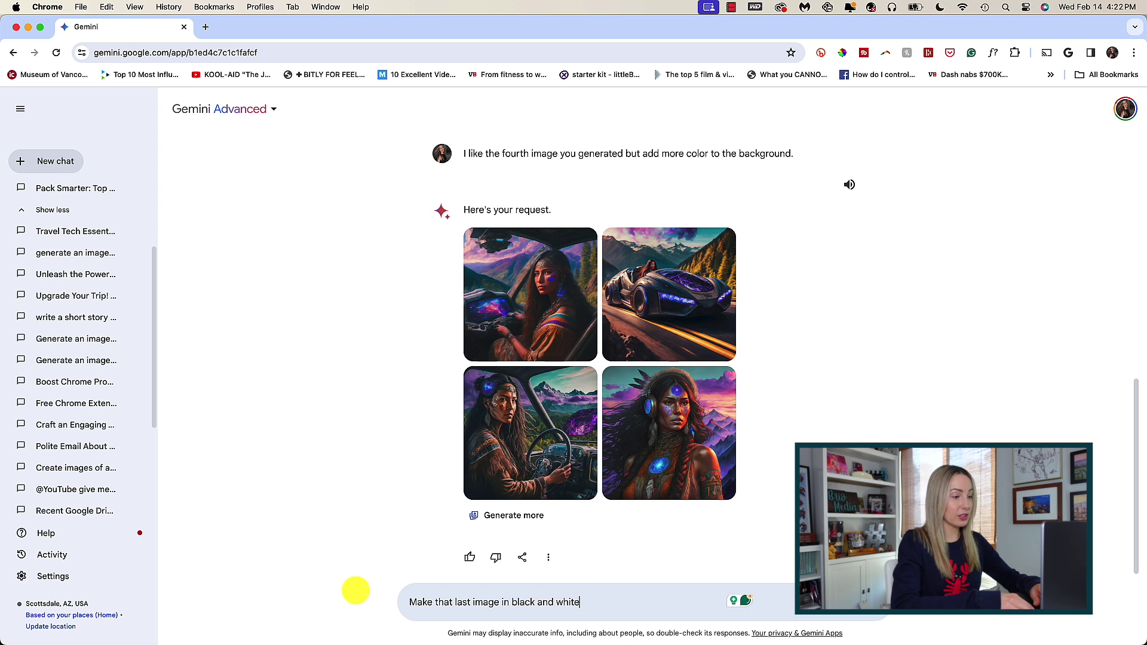
key(Return)
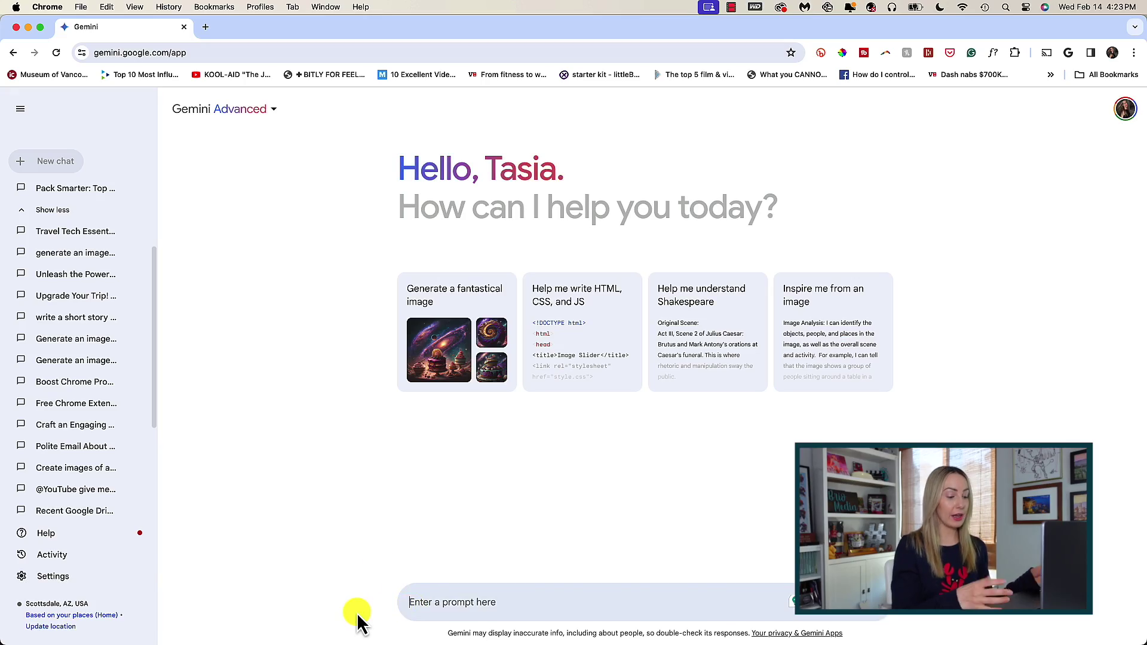
- Submit the prompt for a short story about a record-breaking world-touring pop star with a concert image, and read the reply
key(super+v)
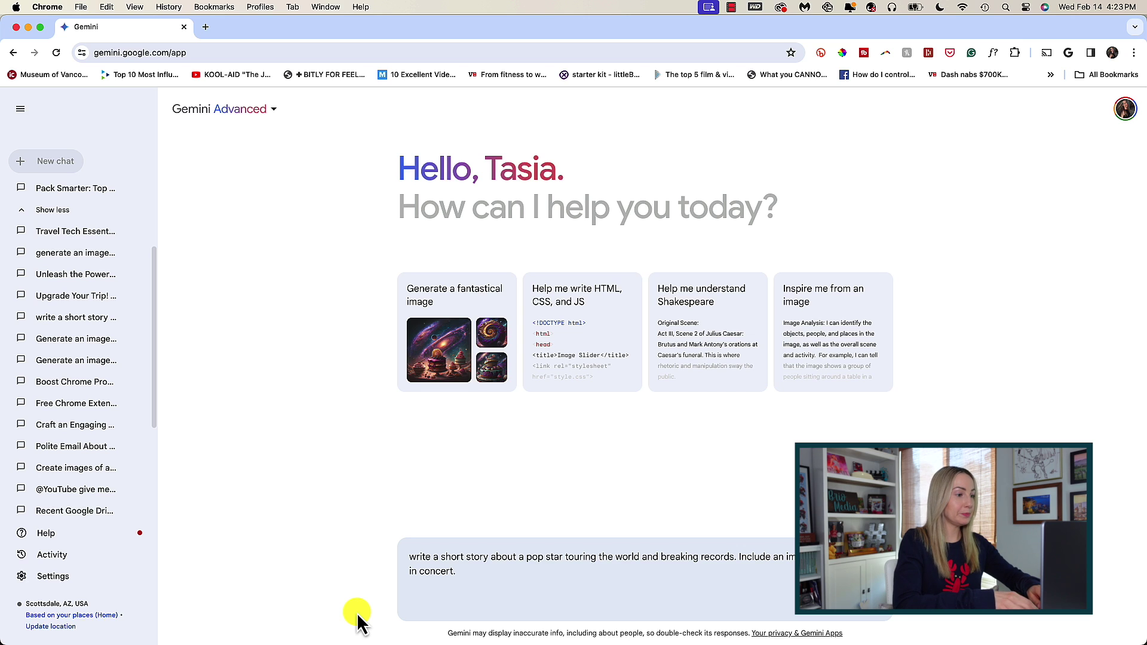
key(Return)
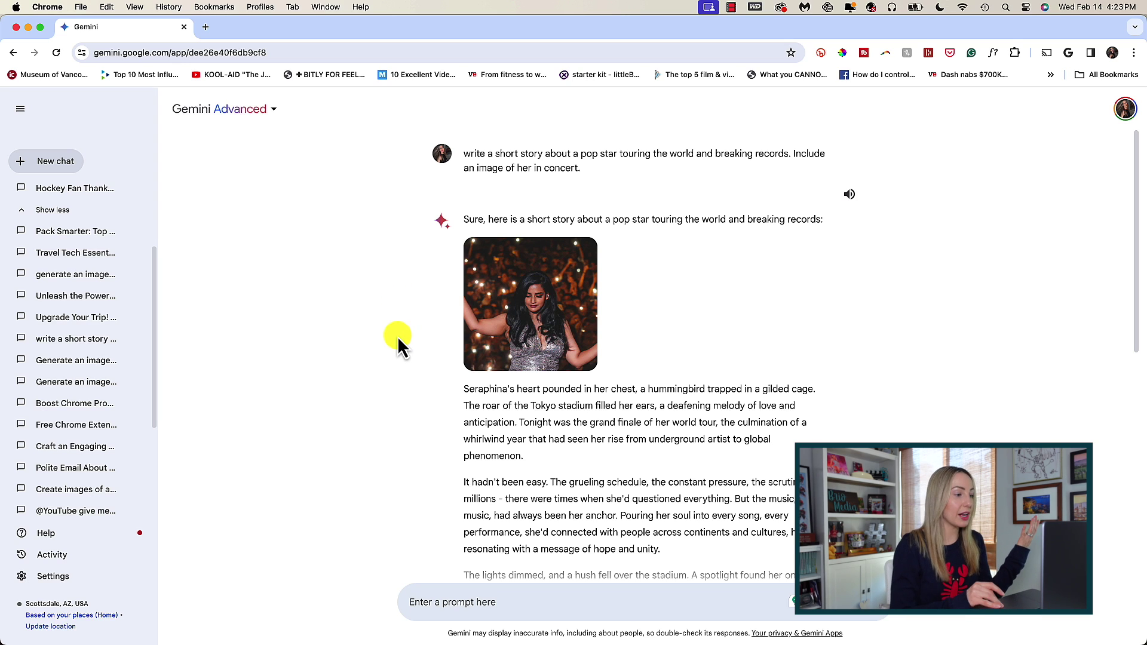
scroll(397, 336, down, 3)
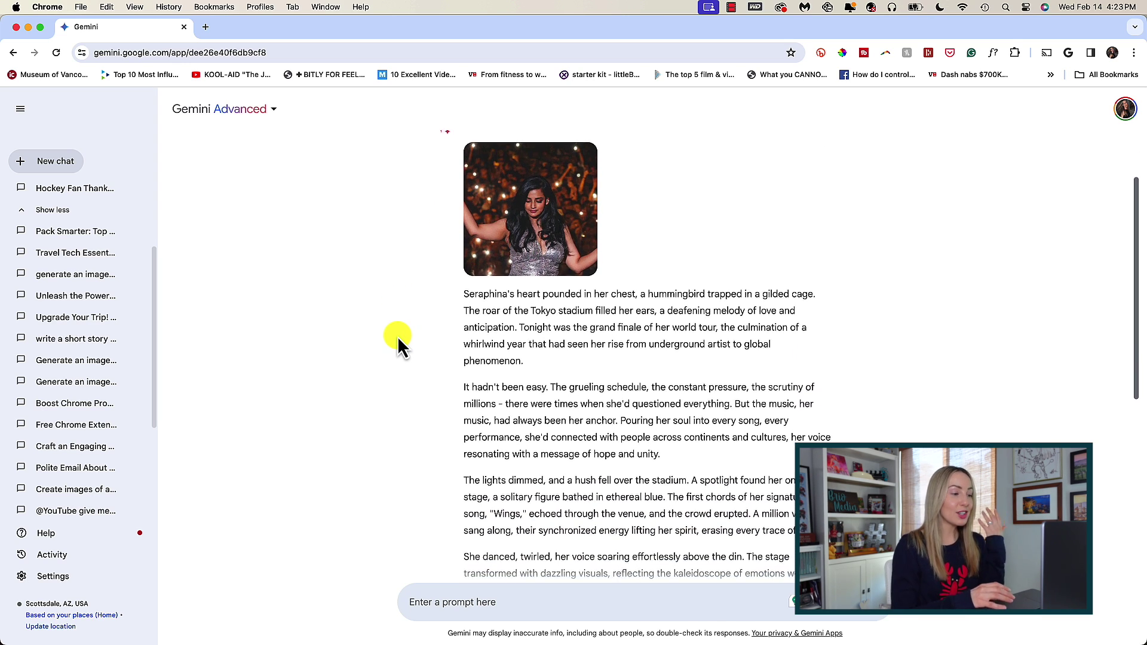
scroll(398, 346, down, 10)
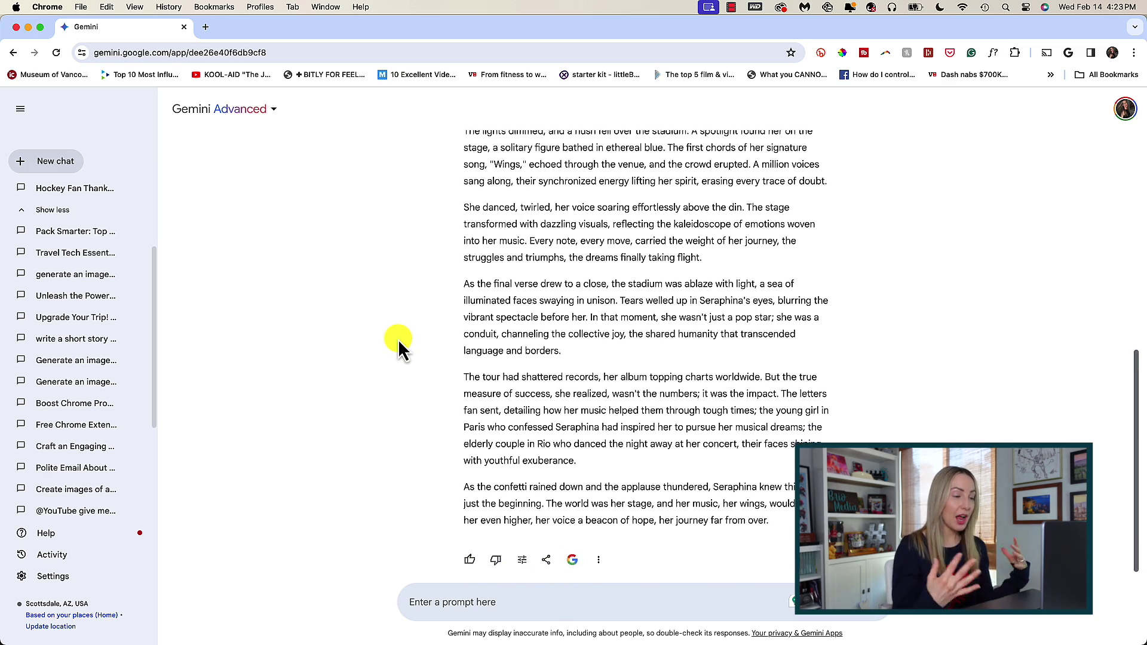
scroll(398, 341, up, 15)
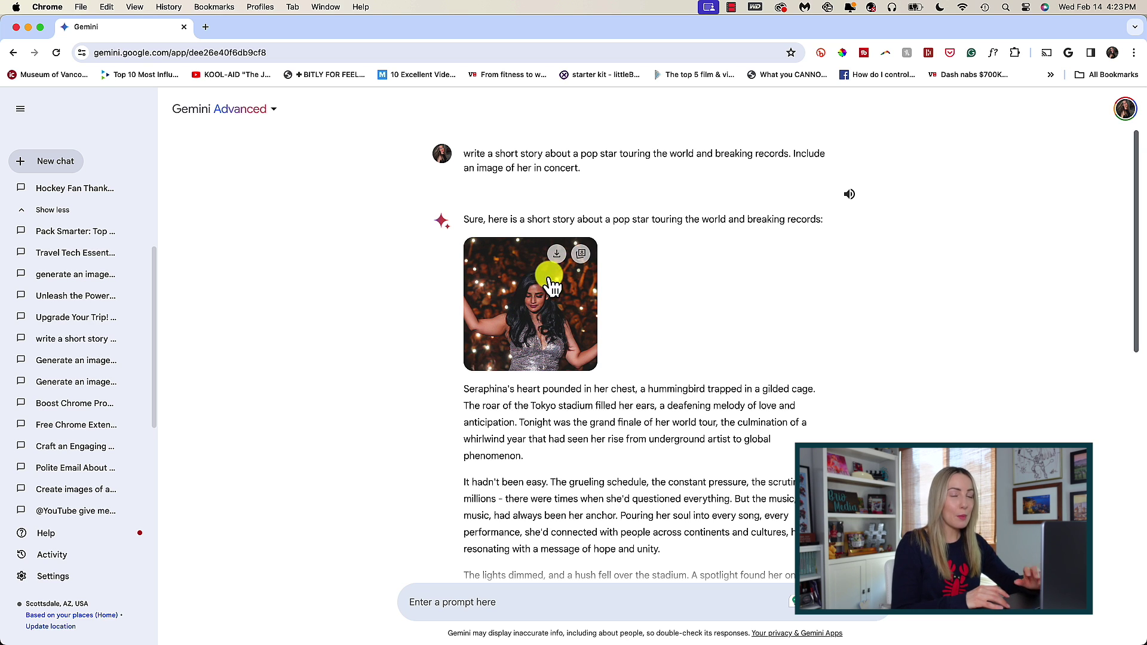
- Swap the story's image for the purple concert alternative, then request more generated versions
click(582, 255)
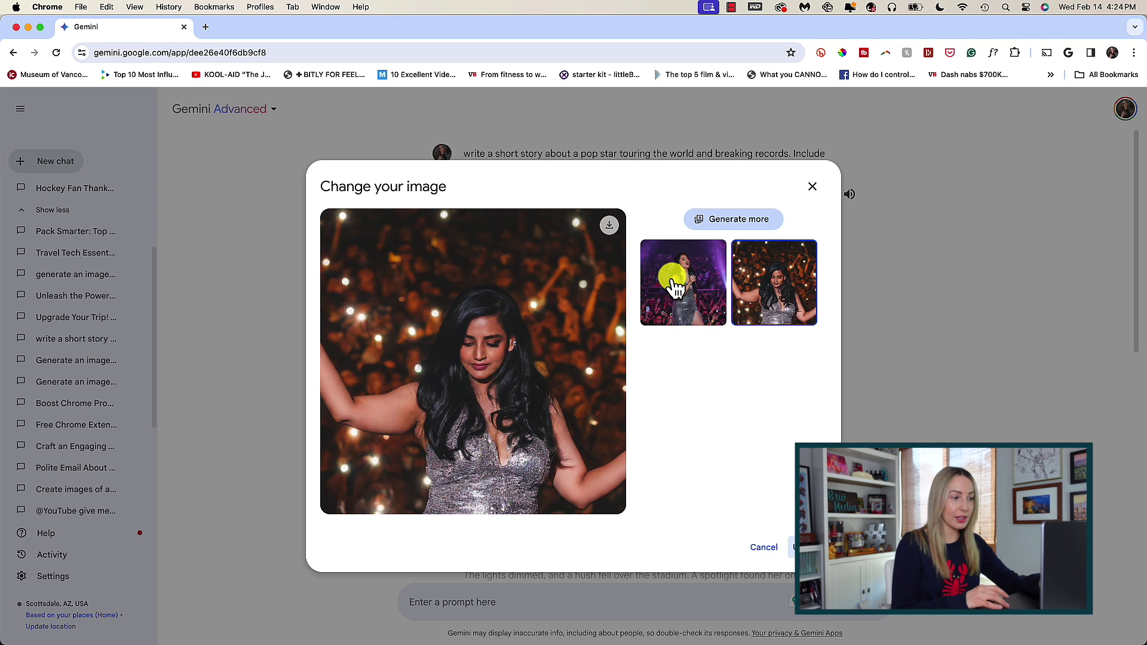
click(677, 288)
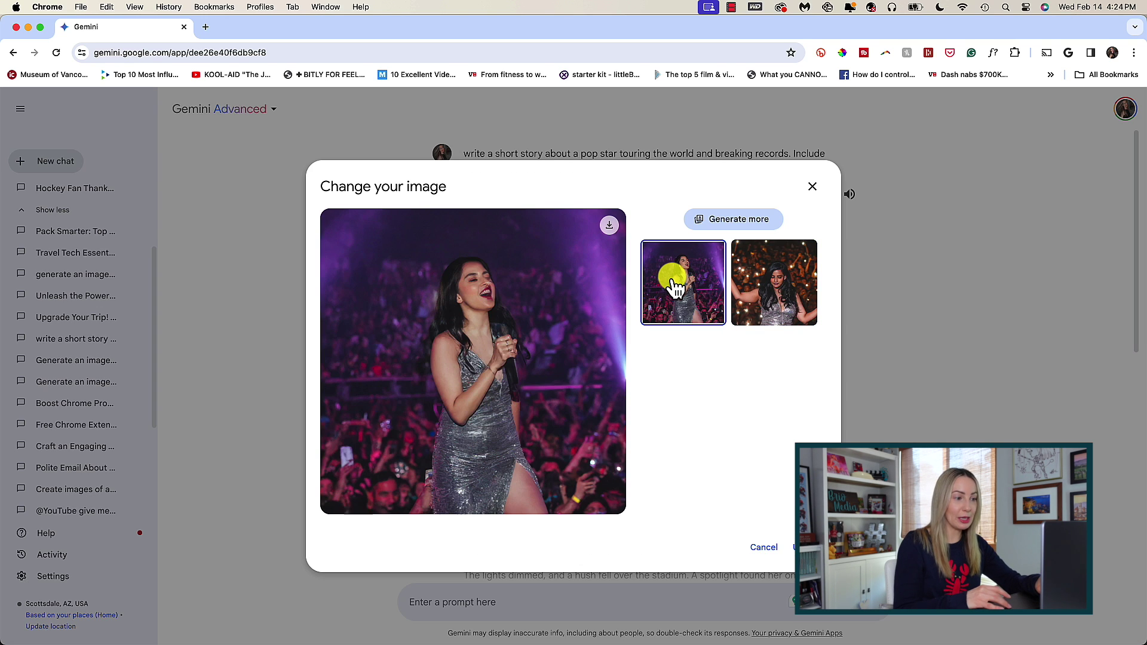
click(714, 222)
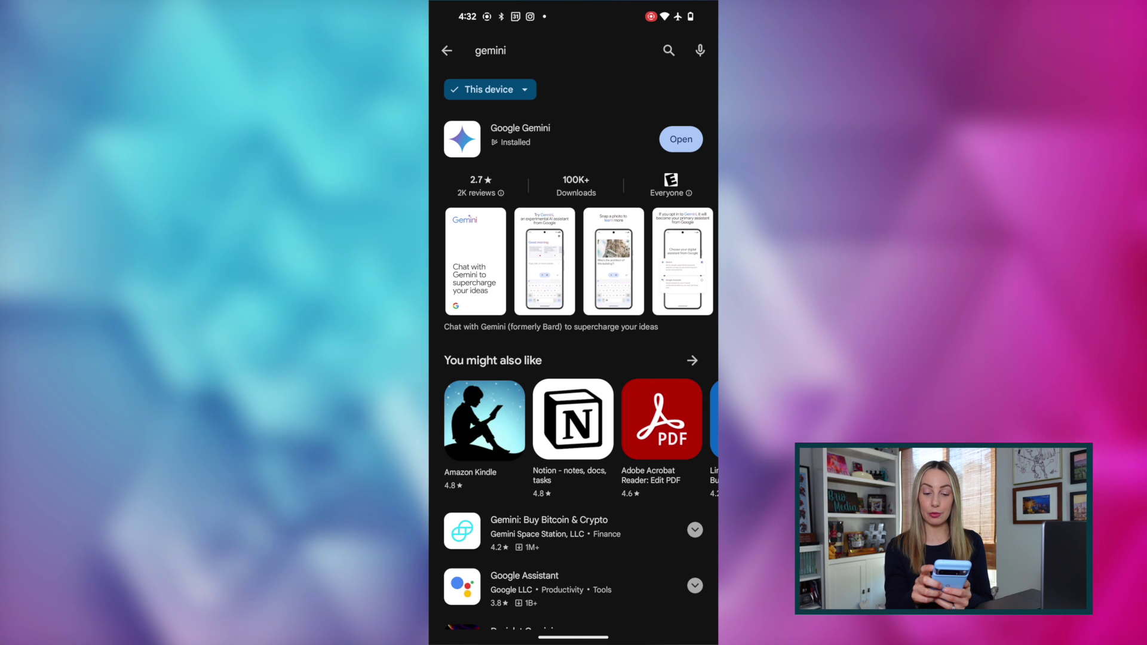
- Launch the installed Google Gemini app from its Play Store listing
click(681, 139)
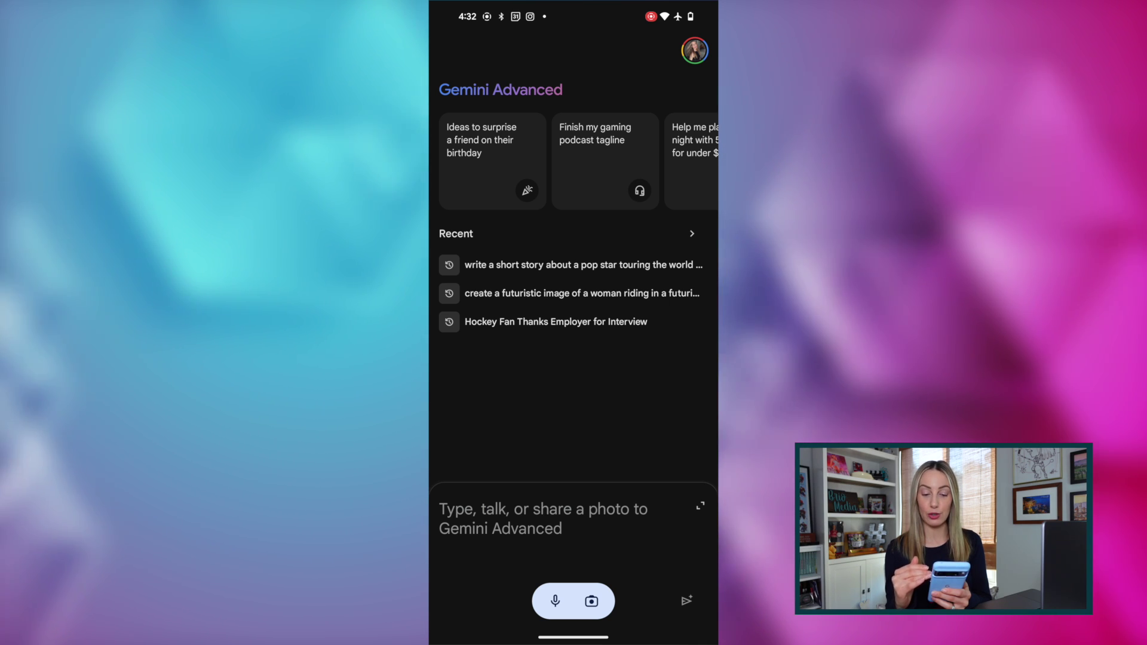
drag(574, 636, 573, 454)
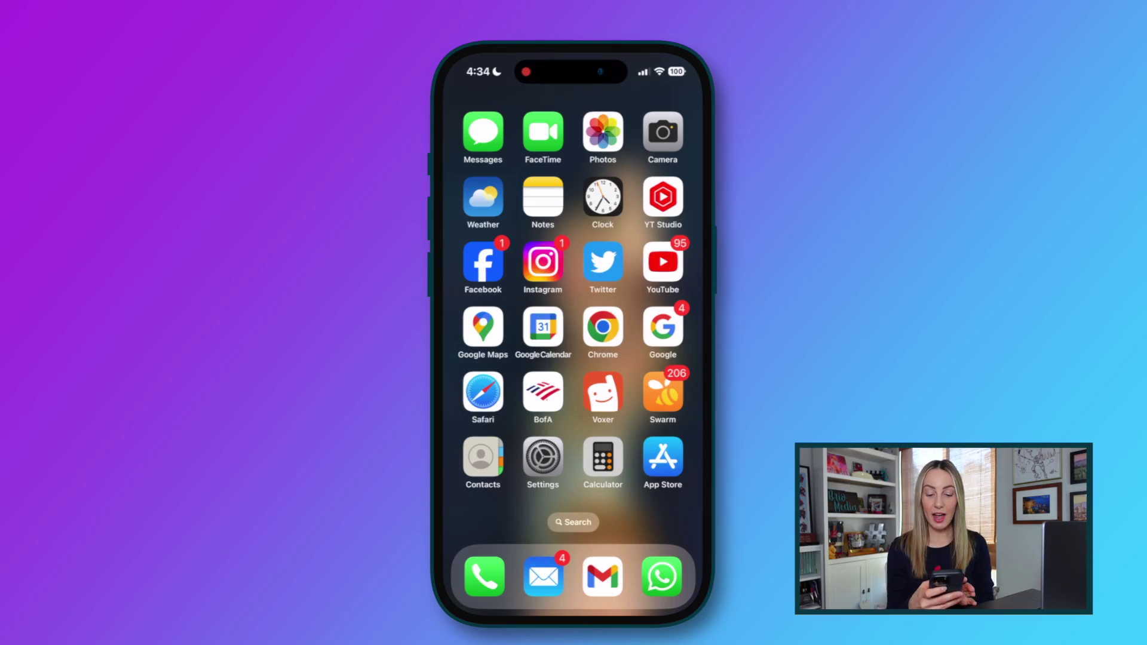
- Open the Google app on the iPhone, browse the Chats list, and return to the Gemini Advanced home
click(662, 326)
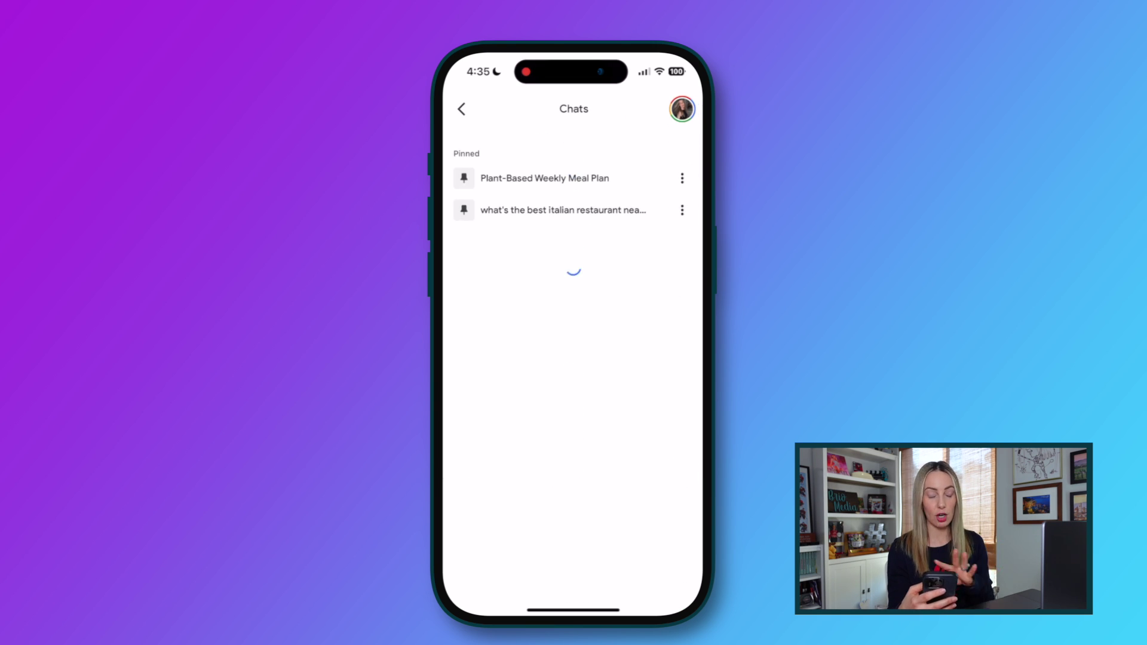
scroll(574, 373, down, 10)
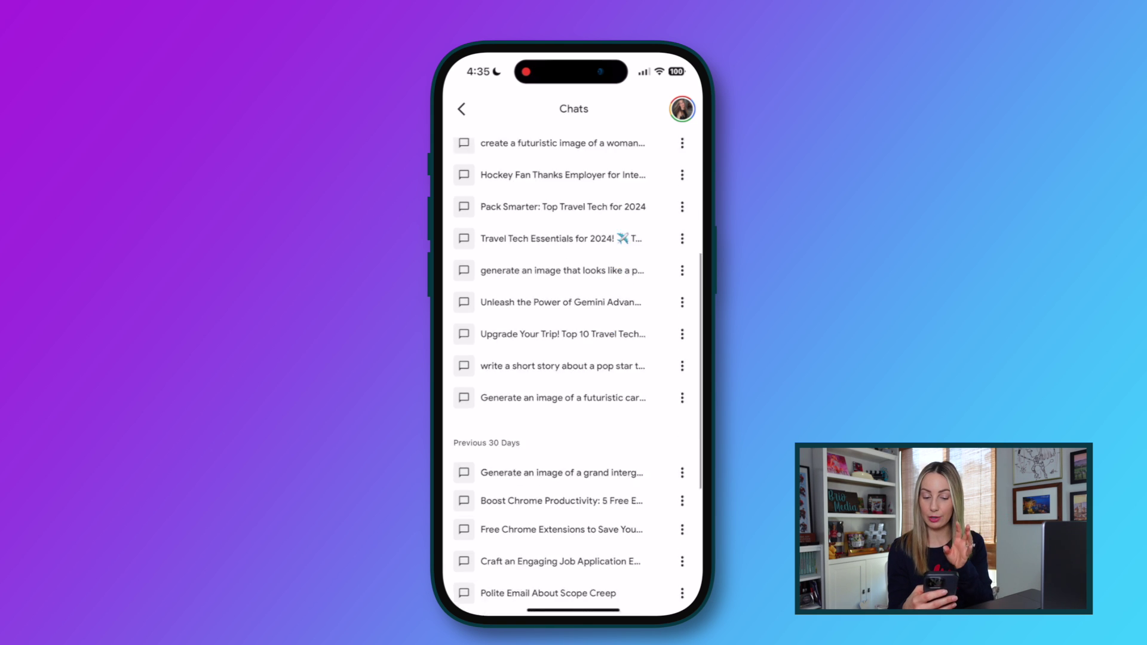
scroll(573, 373, up, 10)
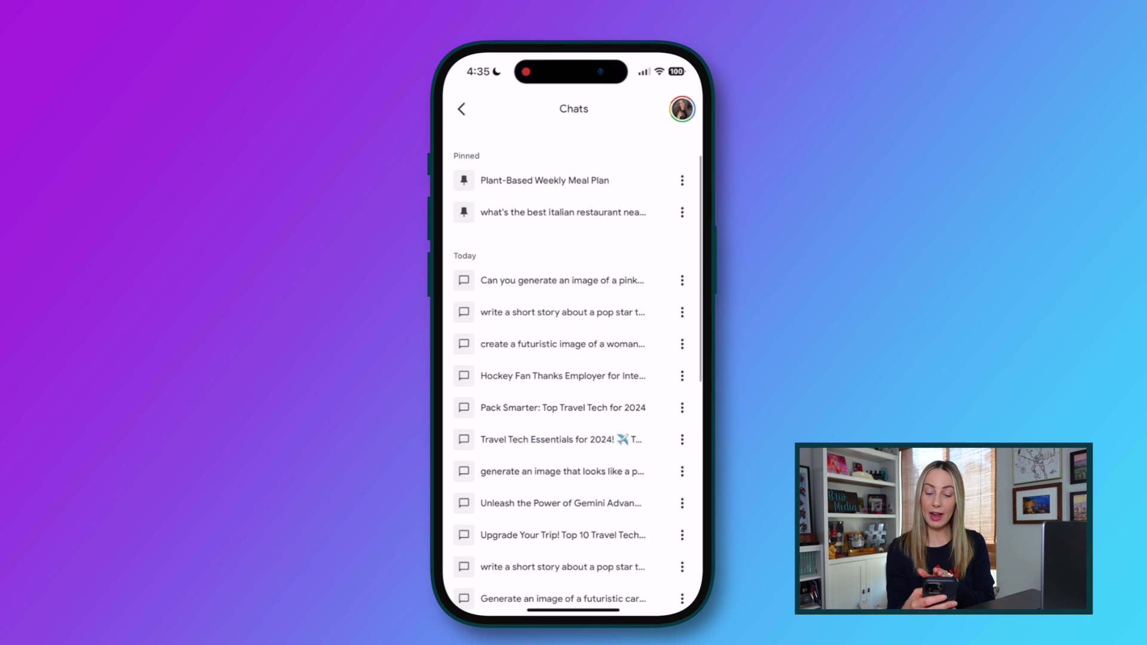
click(461, 109)
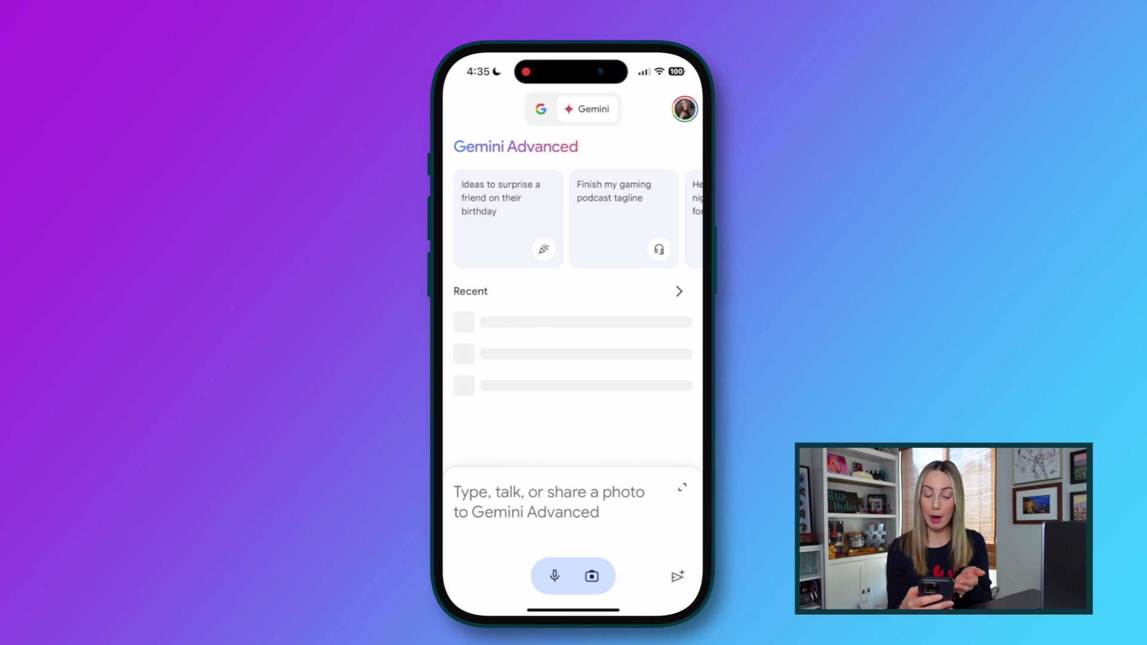